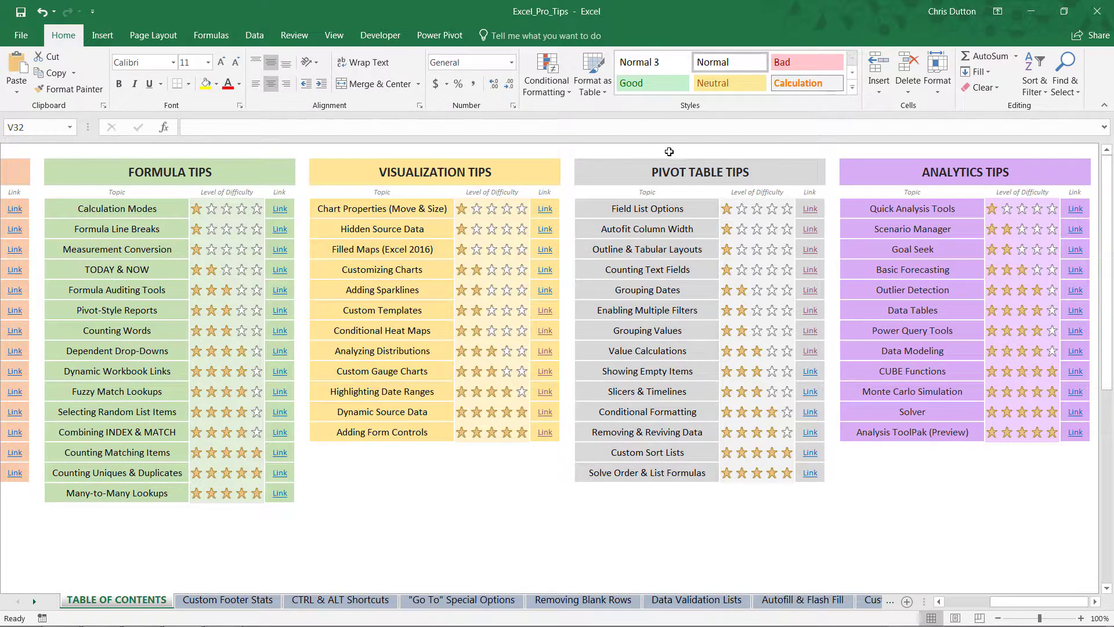
Step: Follow the Value Calculations link in the table of contents to its pivot table tip sheet
left_click(656, 350)
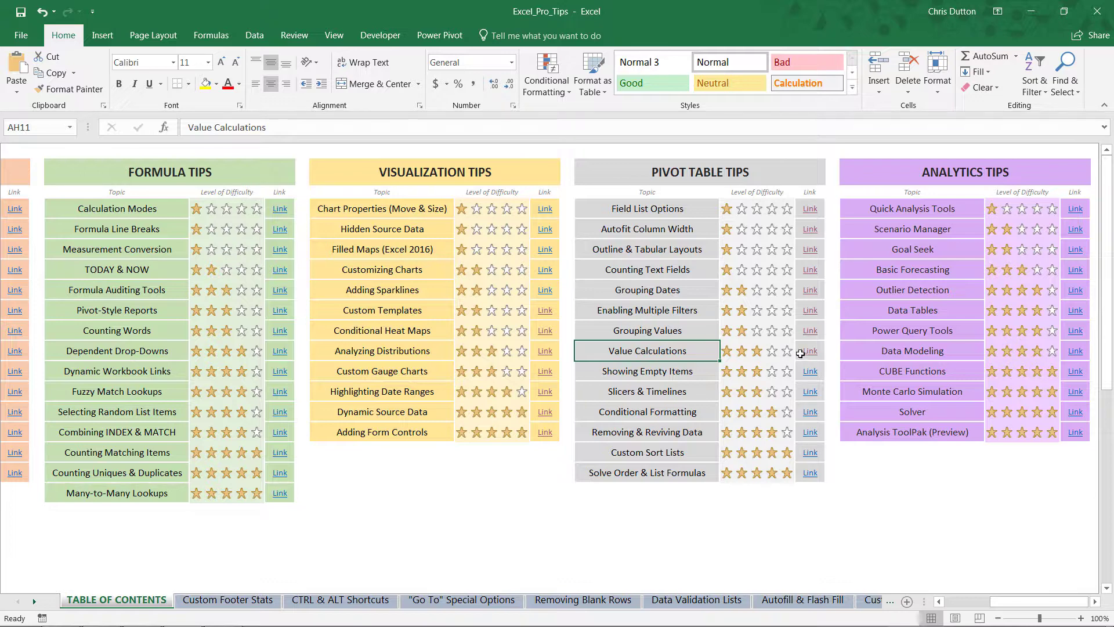
left_click(808, 351)
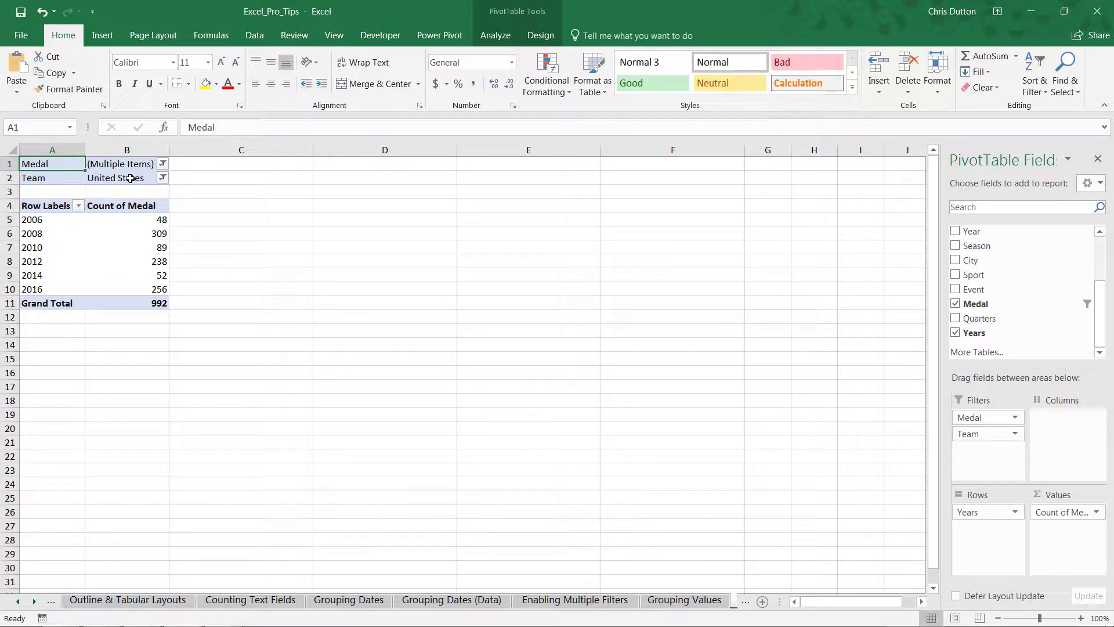
left_click_drag(148, 222, 146, 289)
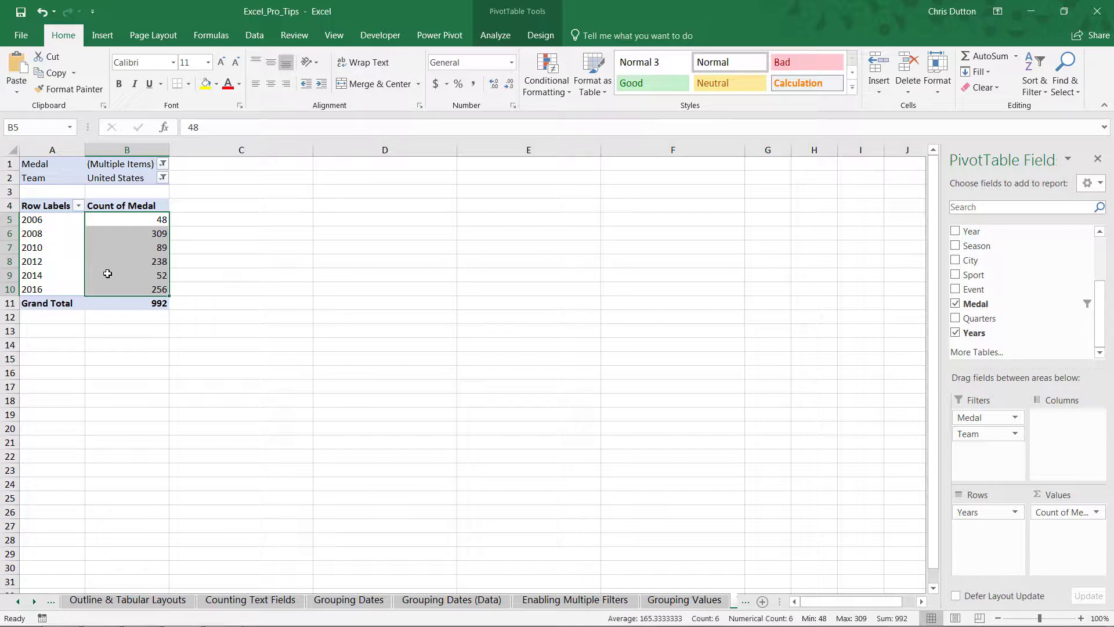
left_click(150, 303)
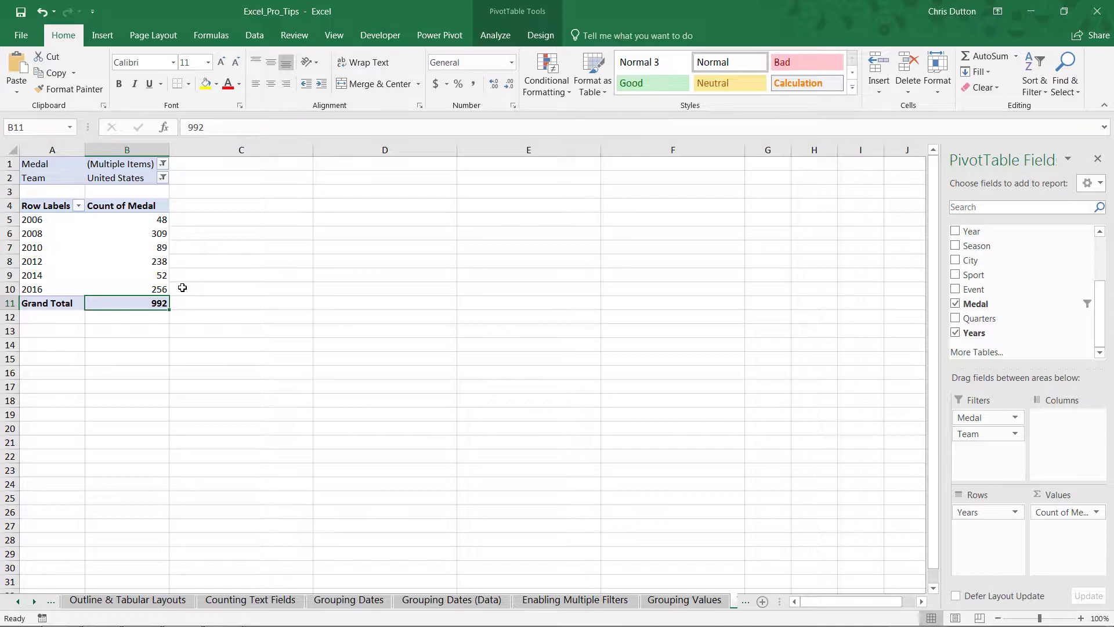
right_click(145, 234)
mouse_move(215, 374)
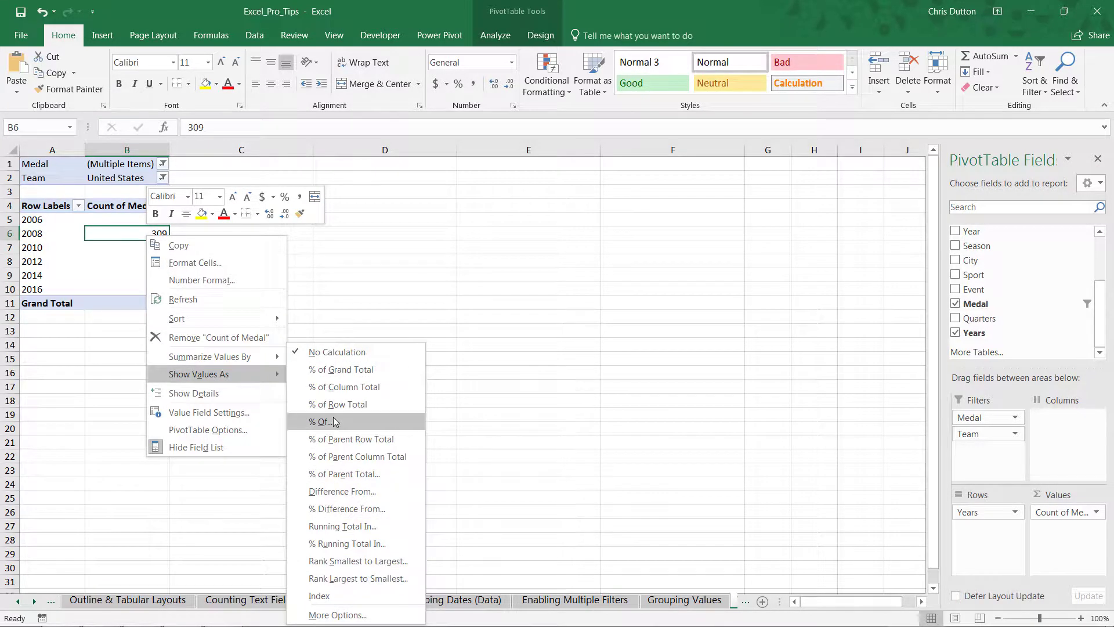
key("Escape")
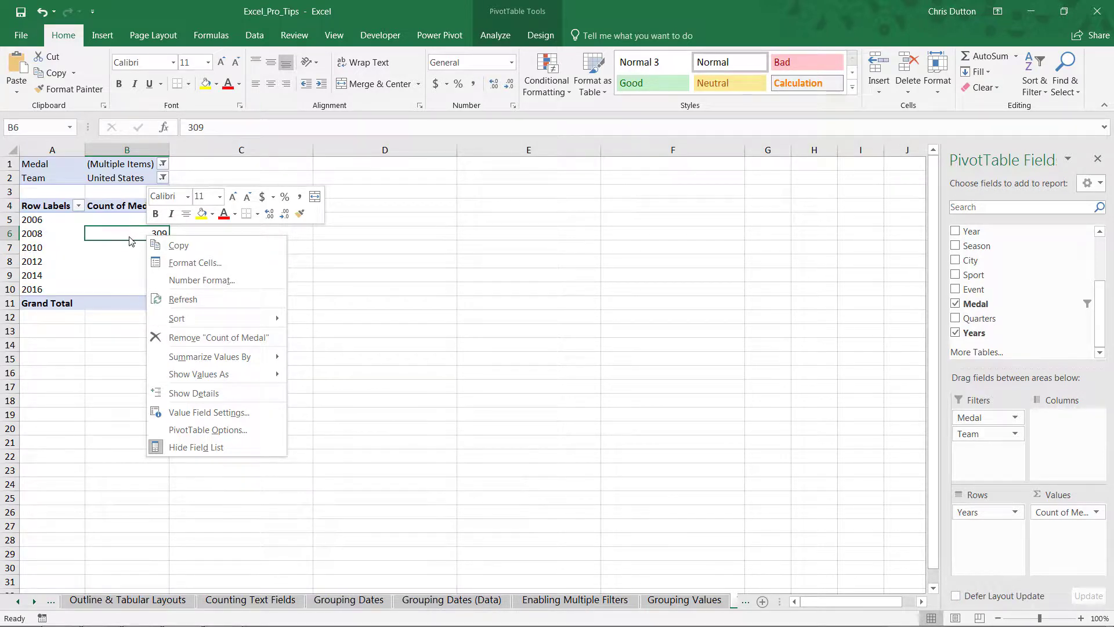
key("Escape")
mouse_move(132, 214)
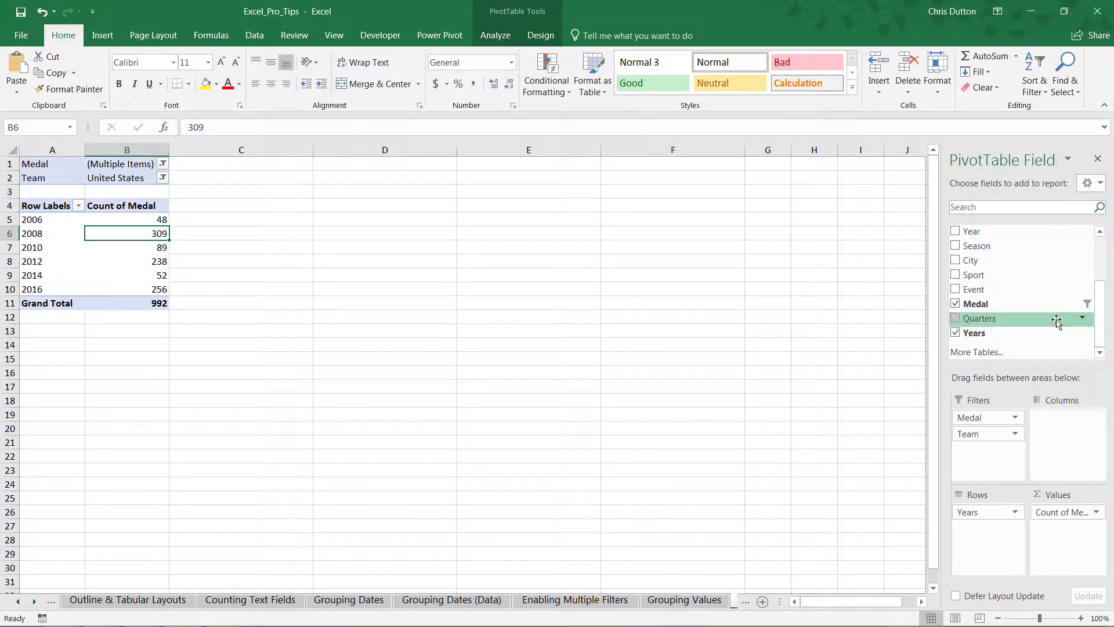
Step: Drag the Medal field into Values repeatedly, giving five identical Count of Medal columns
left_click_drag(976, 307, 1070, 555)
left_click_drag(975, 303, 1075, 561)
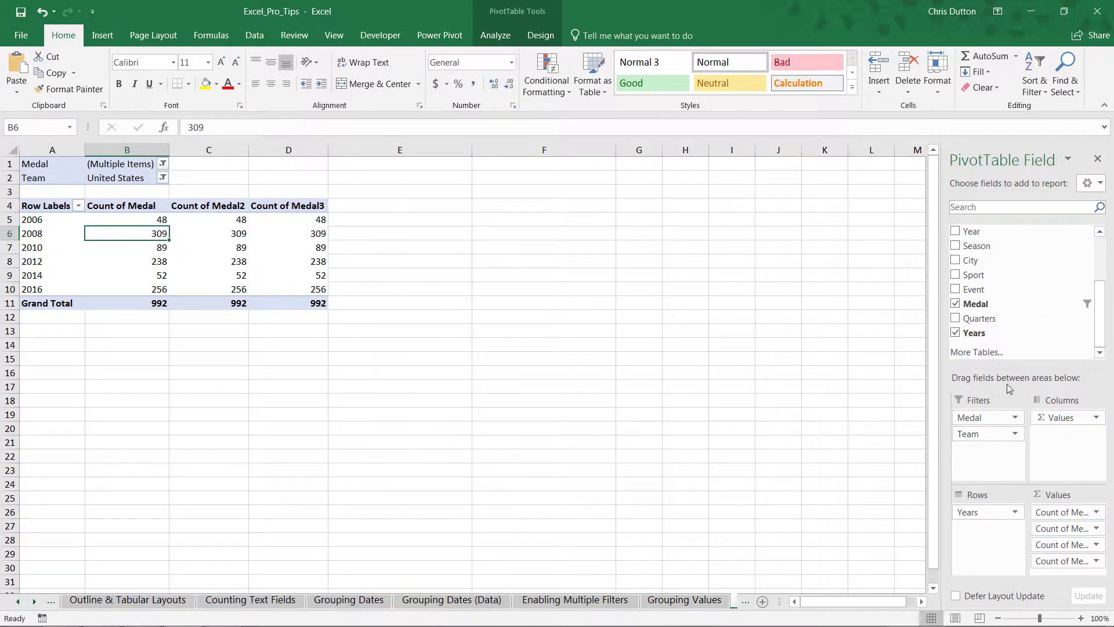
left_click_drag(975, 303, 1073, 580)
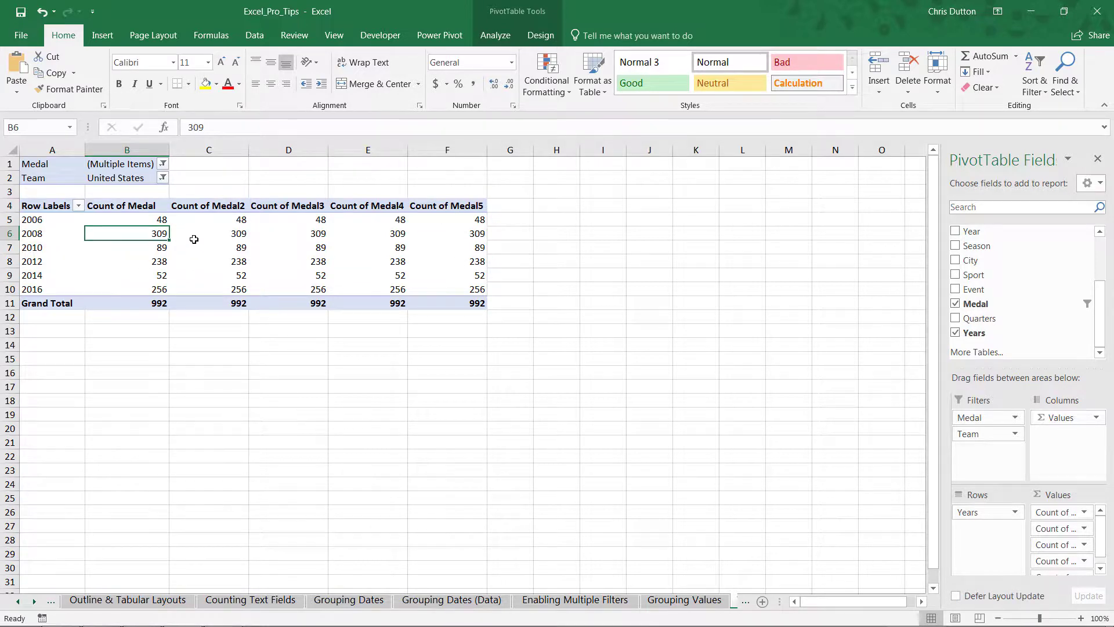
mouse_move(194, 239)
Step: Show the Count of Medal2 values as % of Column Total, with a 100% grand total
right_click(225, 233)
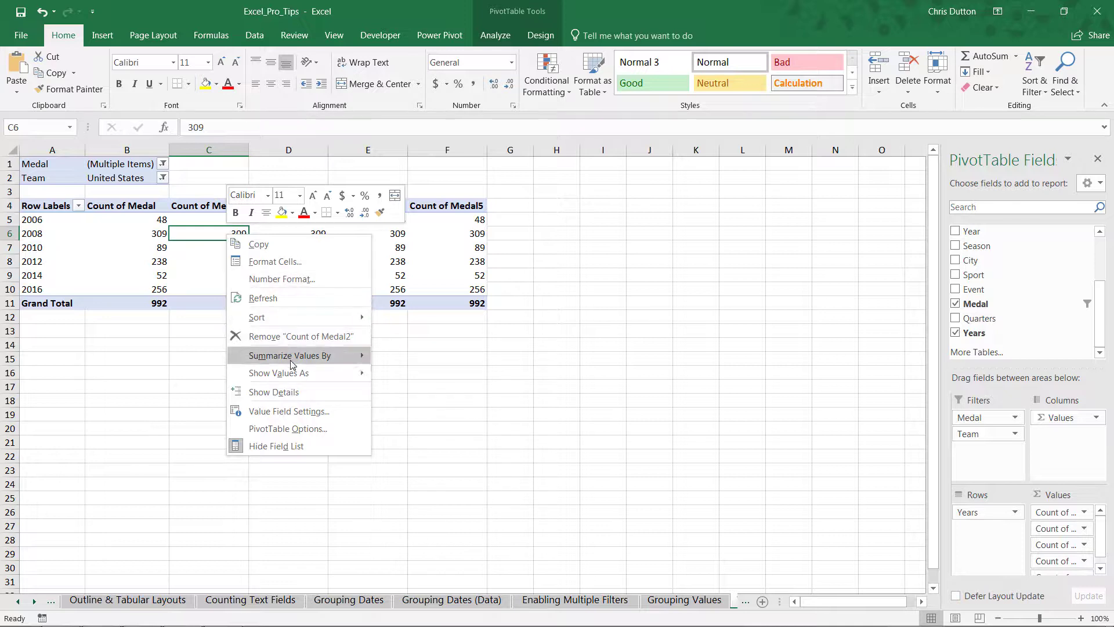
mouse_move(296, 373)
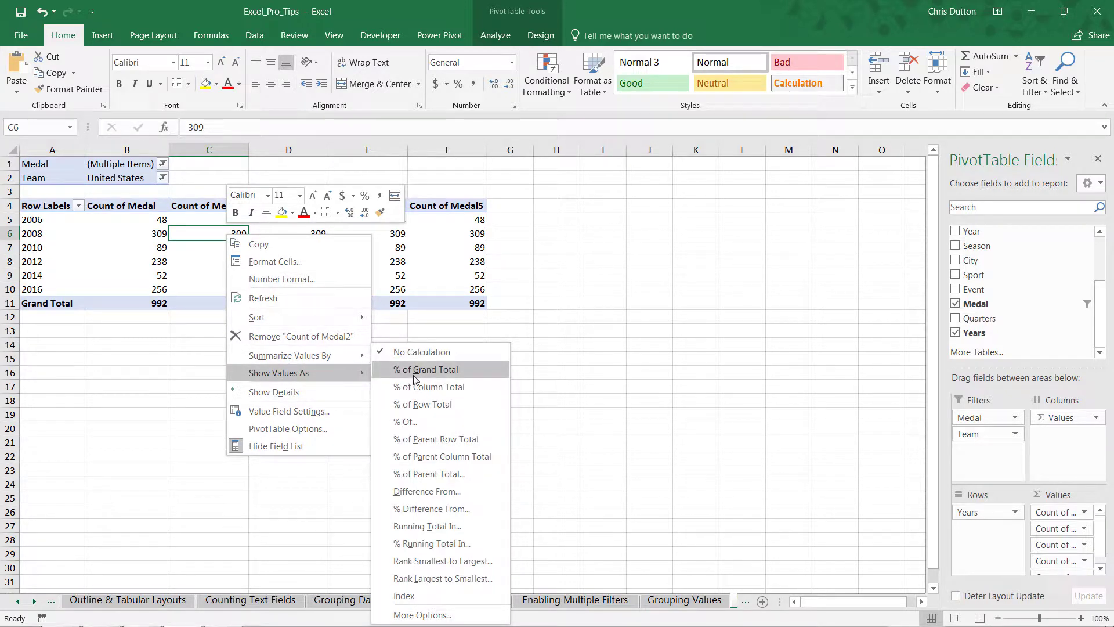
left_click(464, 388)
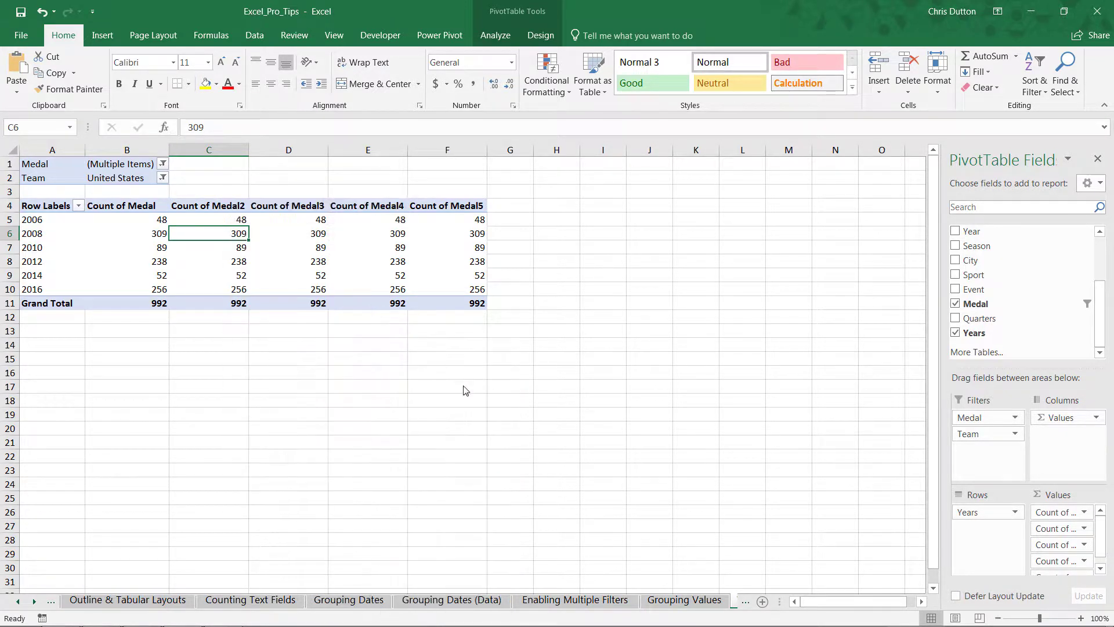
left_click(223, 303)
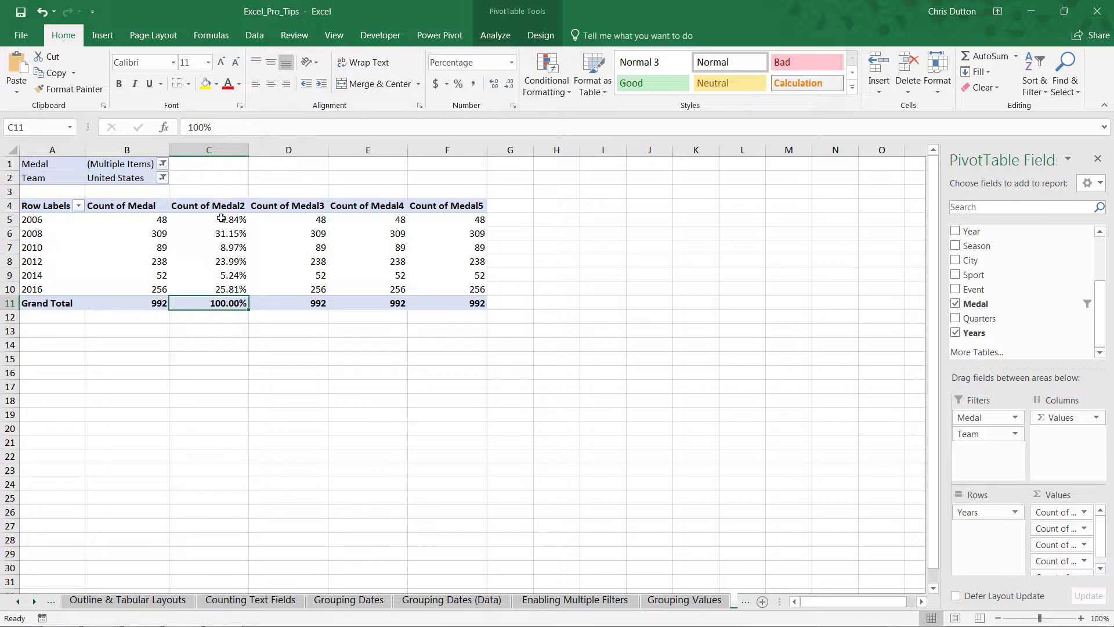
mouse_move(221, 219)
mouse_move(248, 234)
Step: Rename the Count of Medal2 heading to '% of Column'
left_click(224, 206)
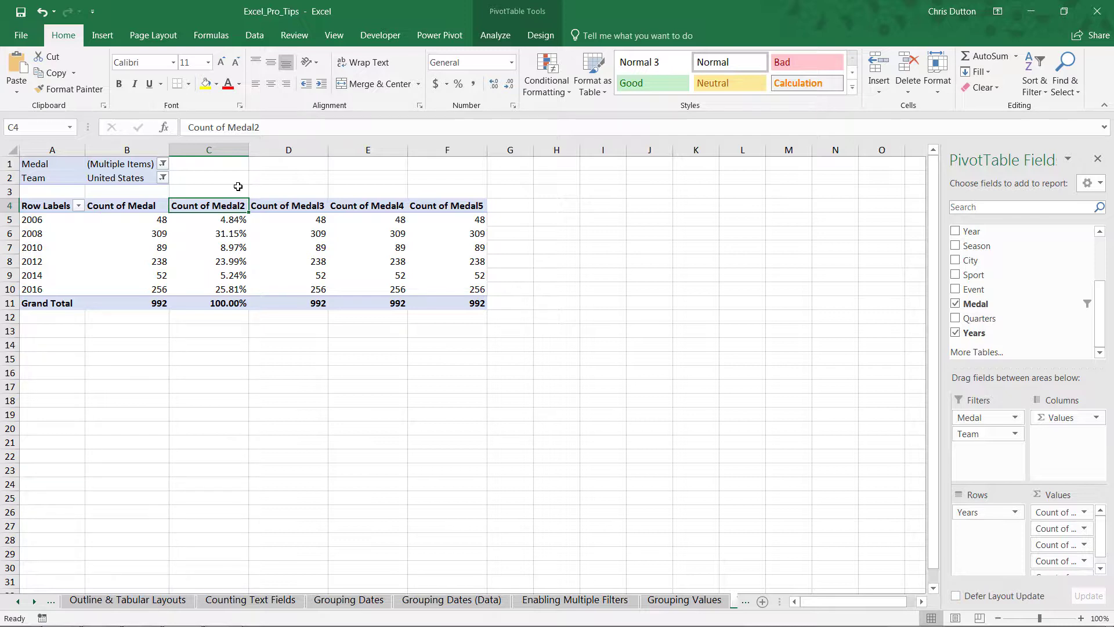
left_click_drag(264, 134, 187, 128)
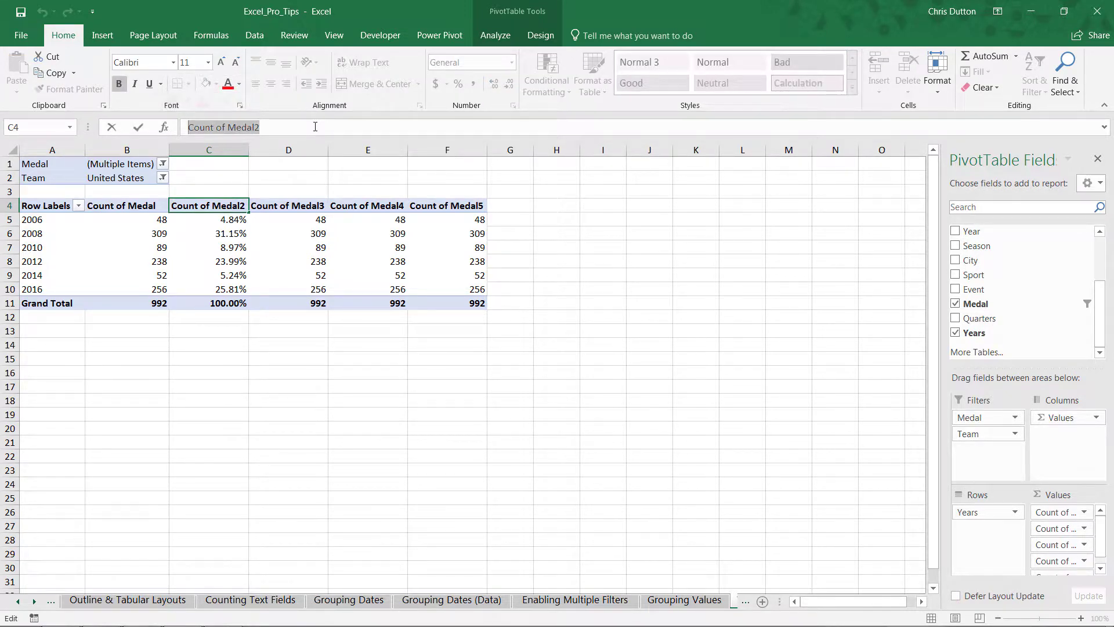
type("%")
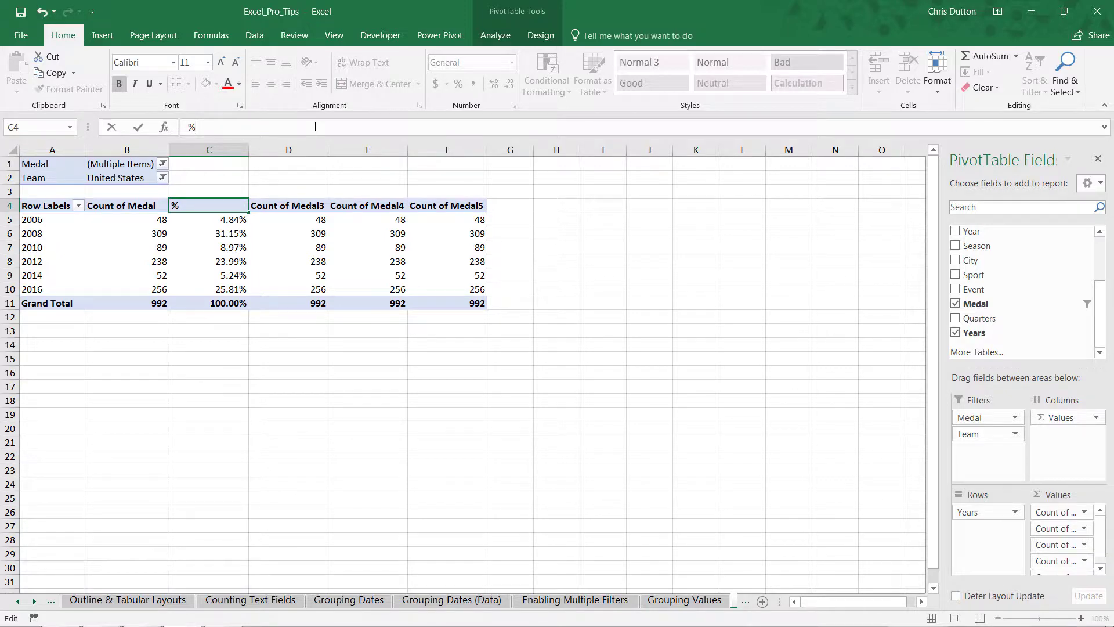
type(" of Column")
key("Return")
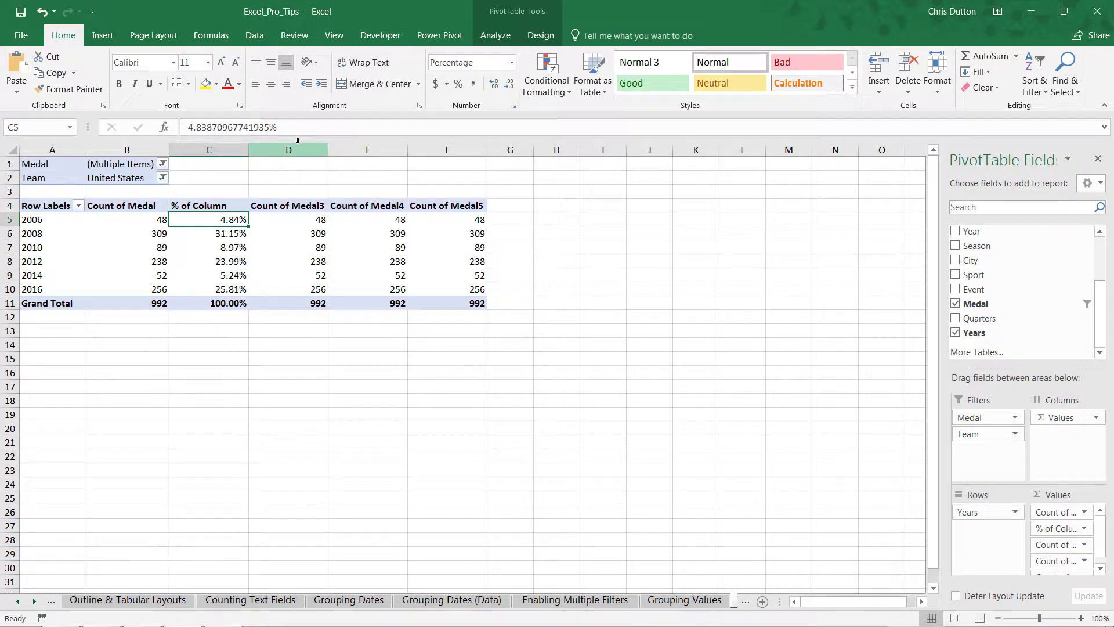
left_click(305, 234)
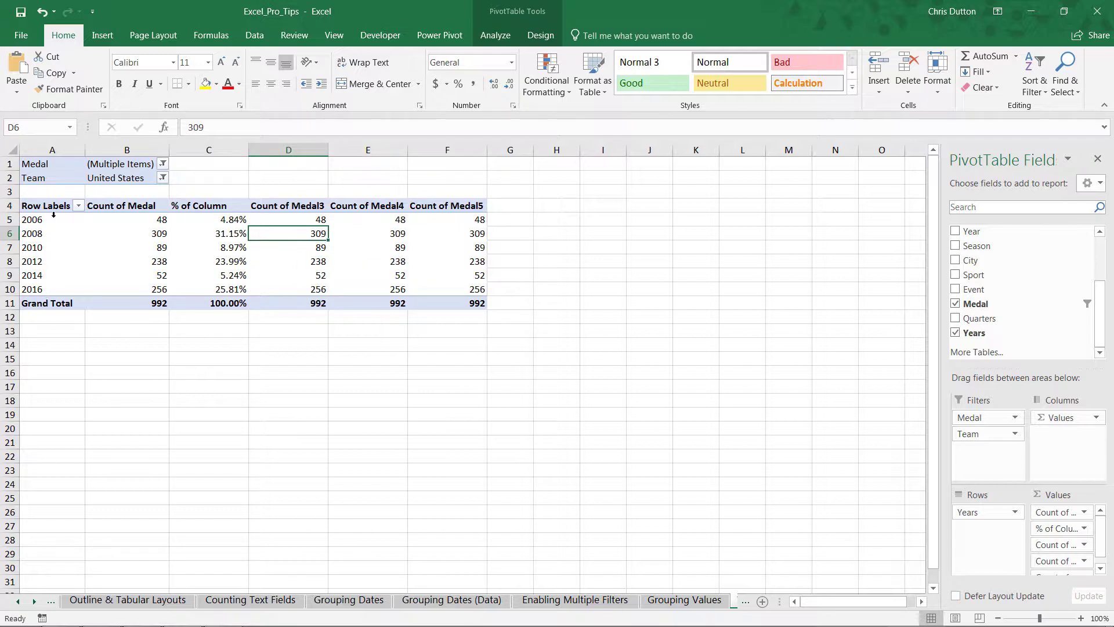
Step: Rank the Count of Medal3 values largest to smallest across the Years field
right_click(303, 233)
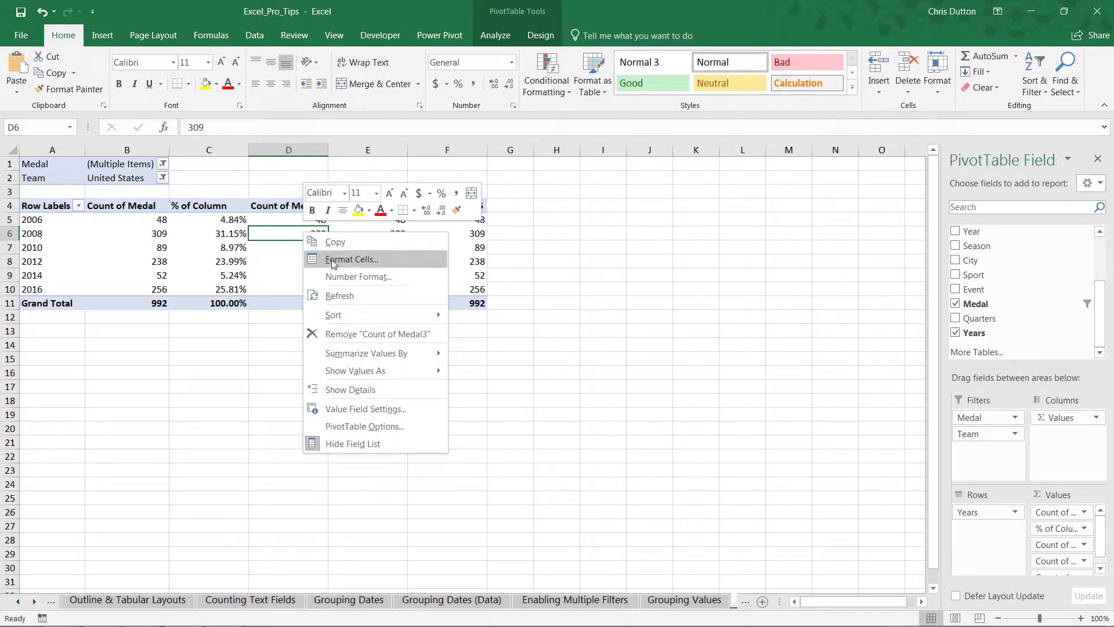
mouse_move(389, 372)
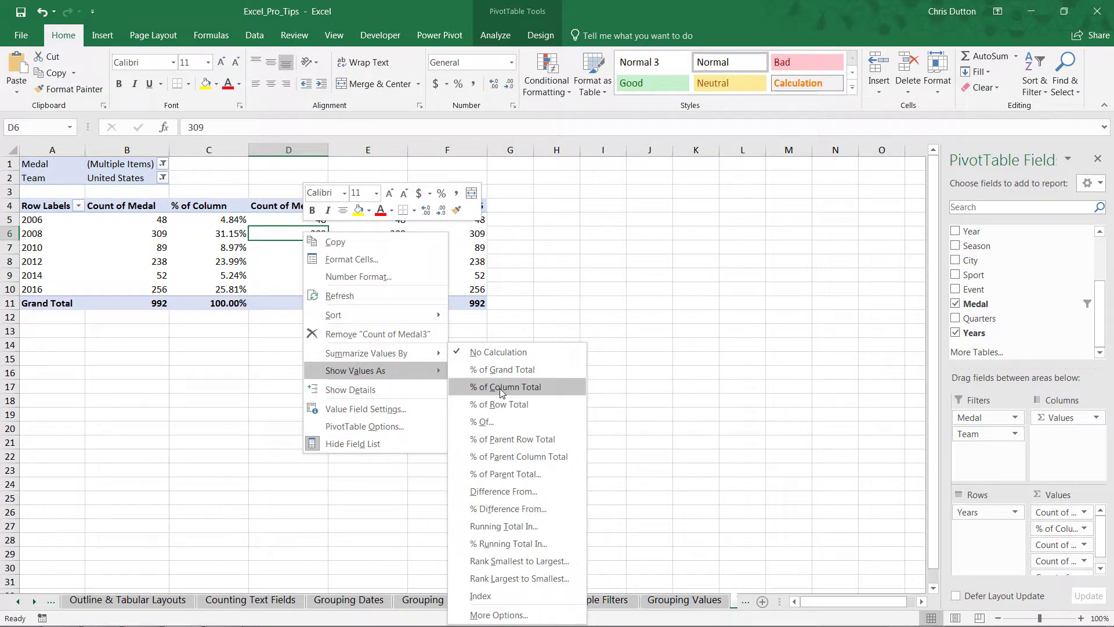
left_click(507, 579)
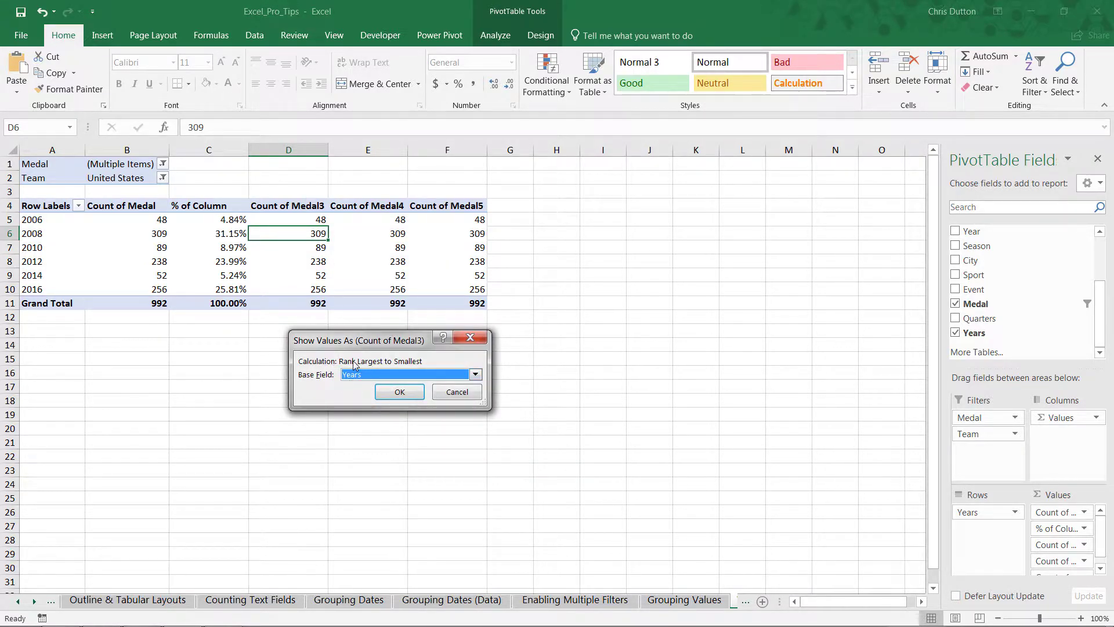
left_click(398, 392)
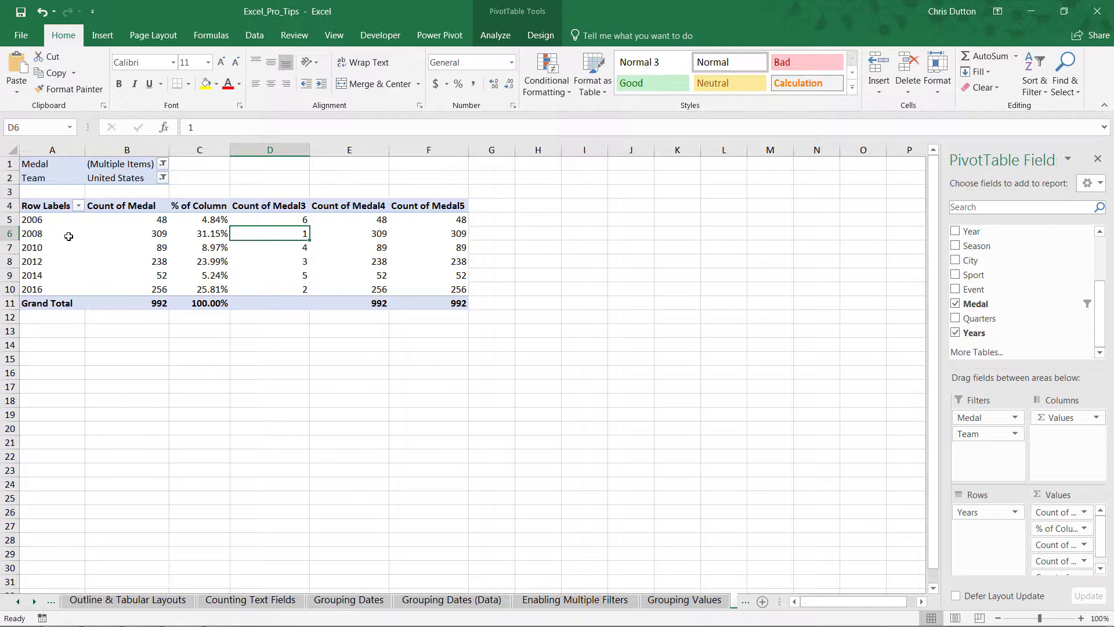
mouse_move(302, 235)
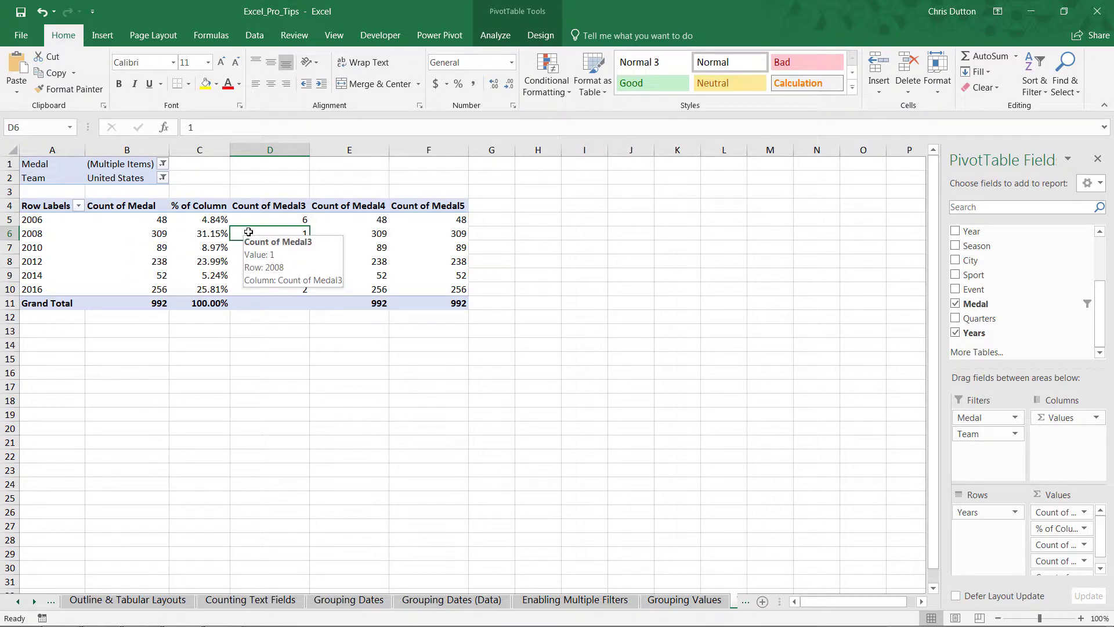
left_click(44, 222)
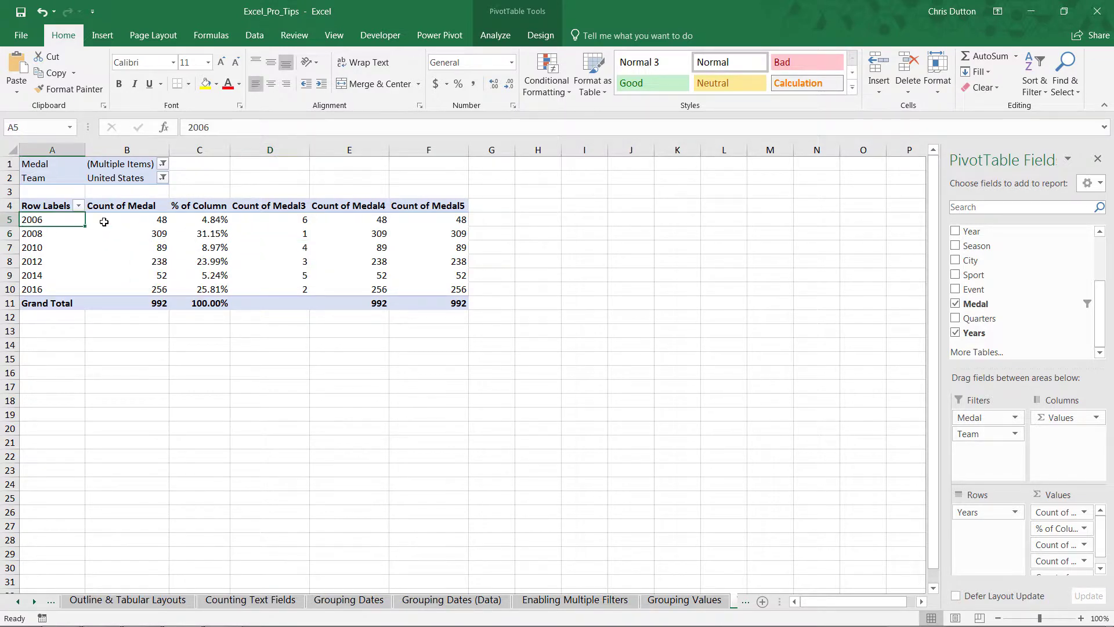
left_click(293, 221)
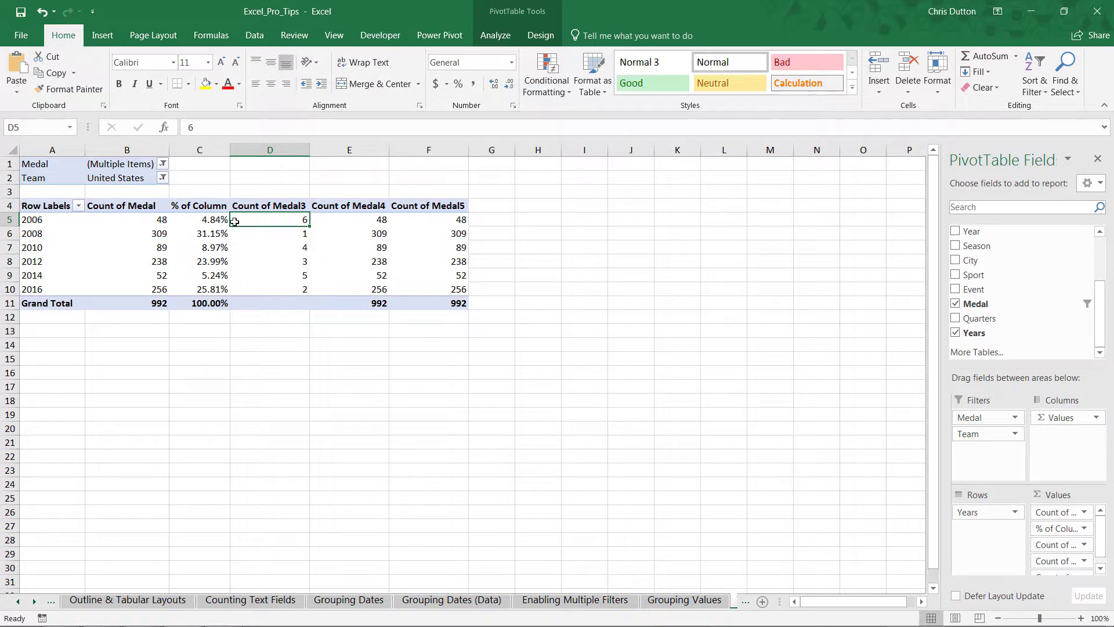
Step: Rename the Count of Medal3 heading to 'Rank' and narrow column D
left_click(290, 205)
left_click_drag(270, 128, 196, 129)
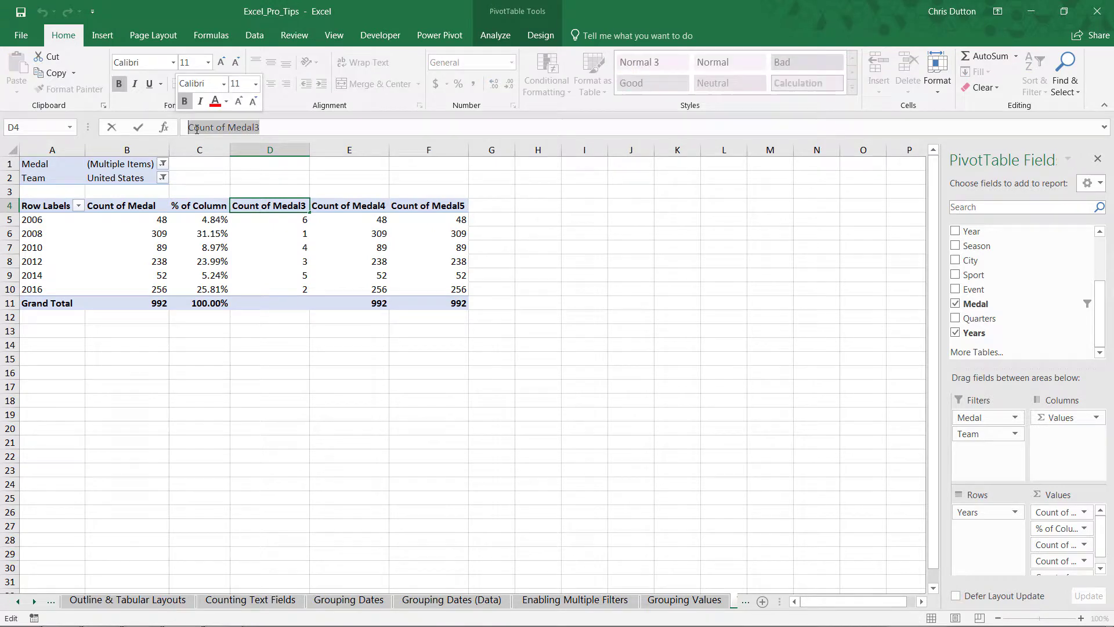
type("Rank")
key("Return")
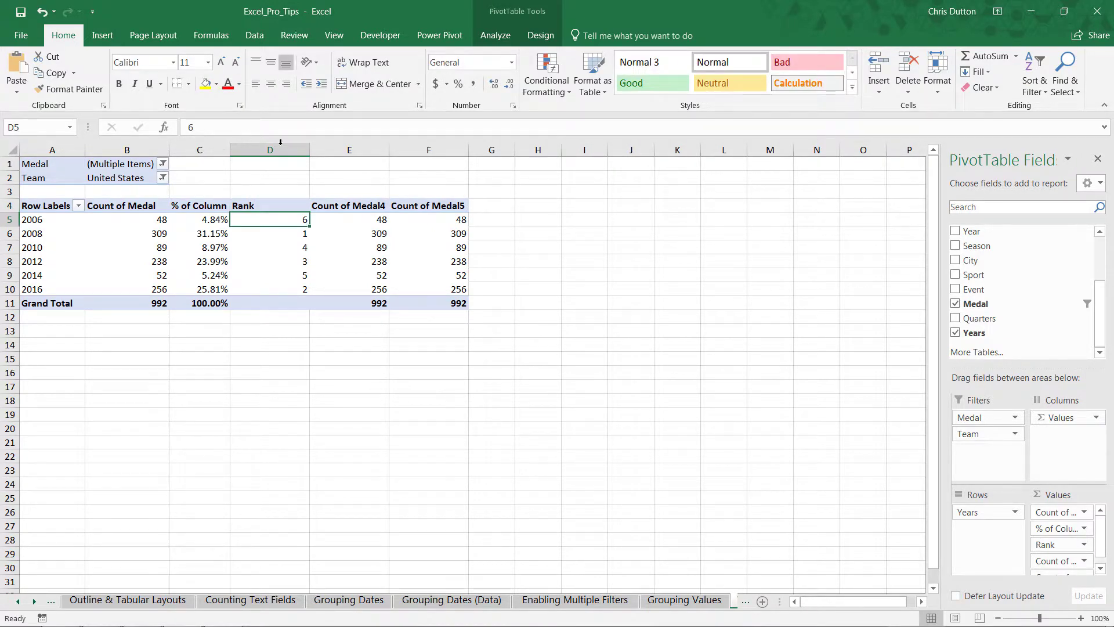
left_click_drag(310, 149, 283, 149)
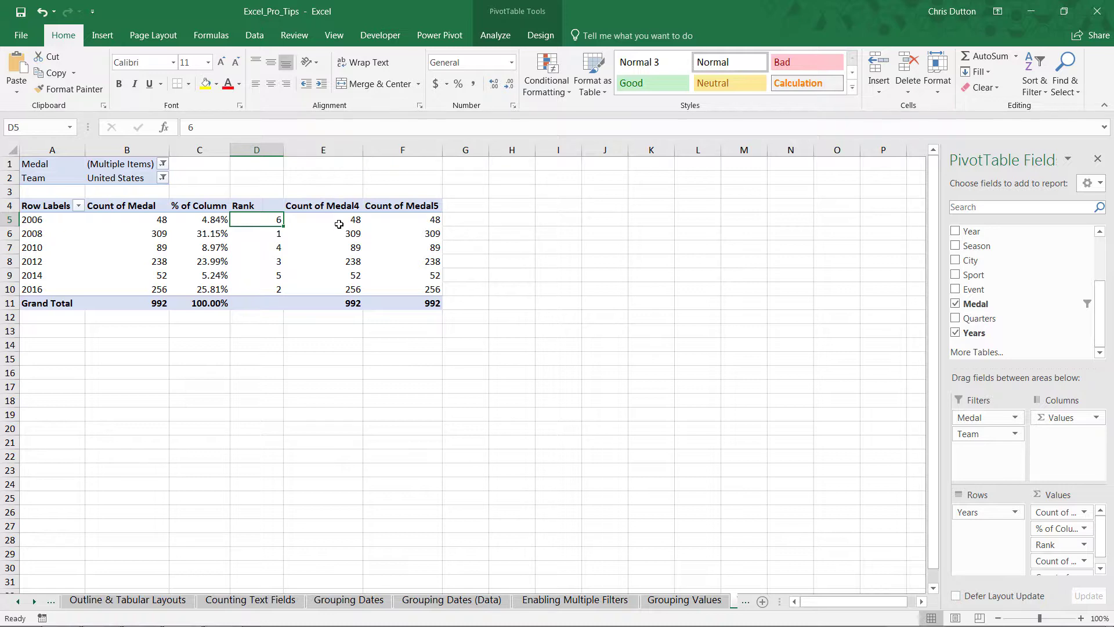
mouse_move(339, 224)
Step: Show the Count of Medal4 values as a Running Total In the Years field
mouse_move(353, 293)
right_click(347, 234)
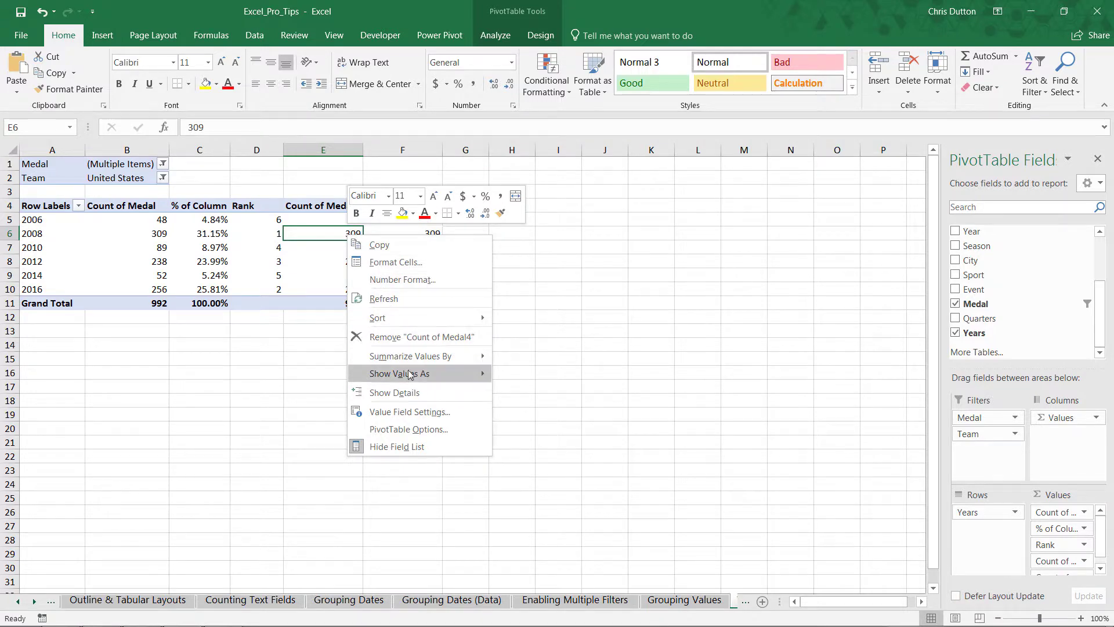
mouse_move(410, 374)
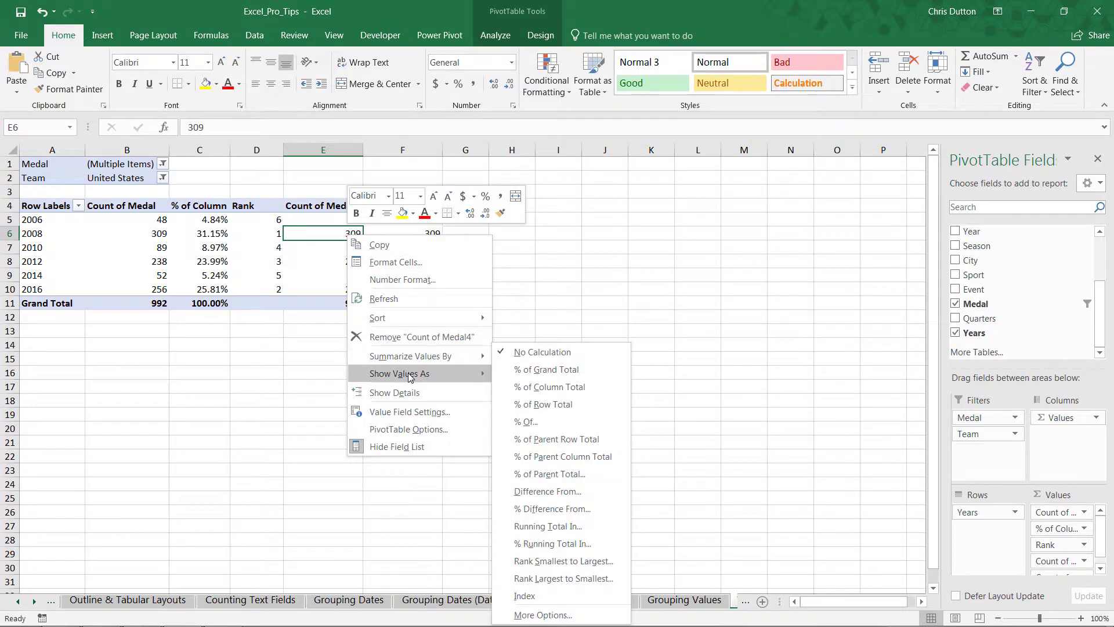
left_click(548, 527)
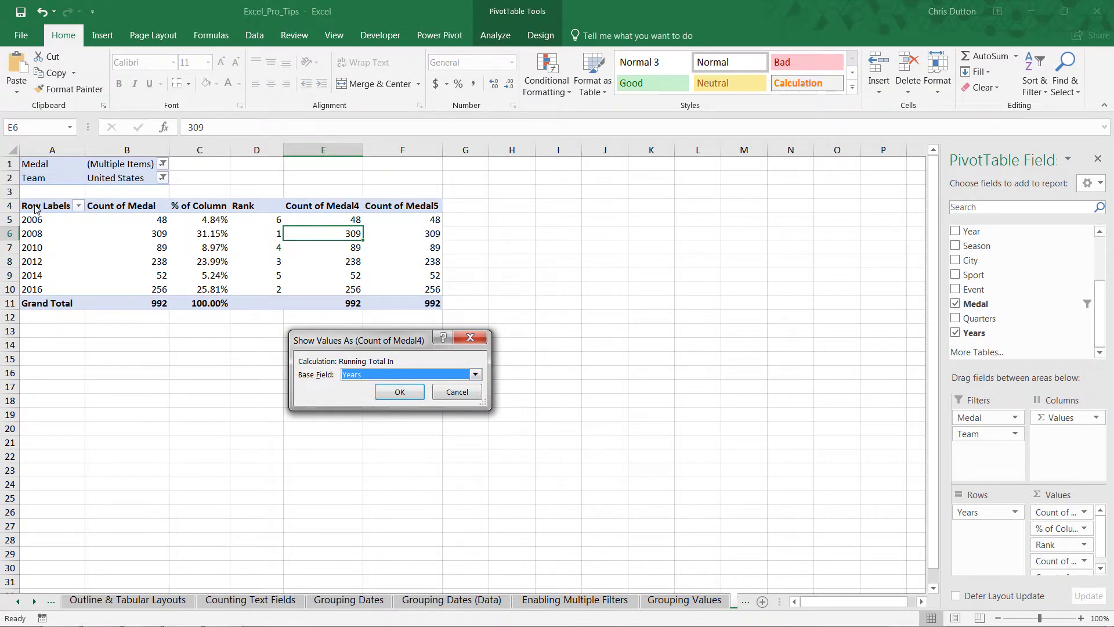
left_click(399, 392)
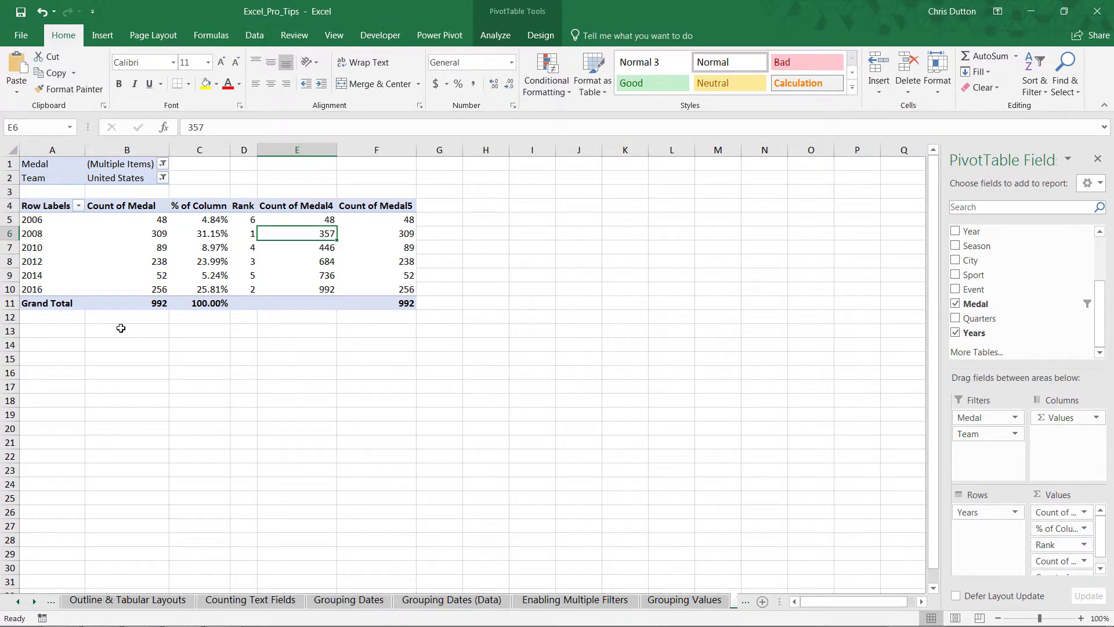
Step: Check the running totals for 2006, 2008 (357) and 2010 (446)
left_click(321, 220)
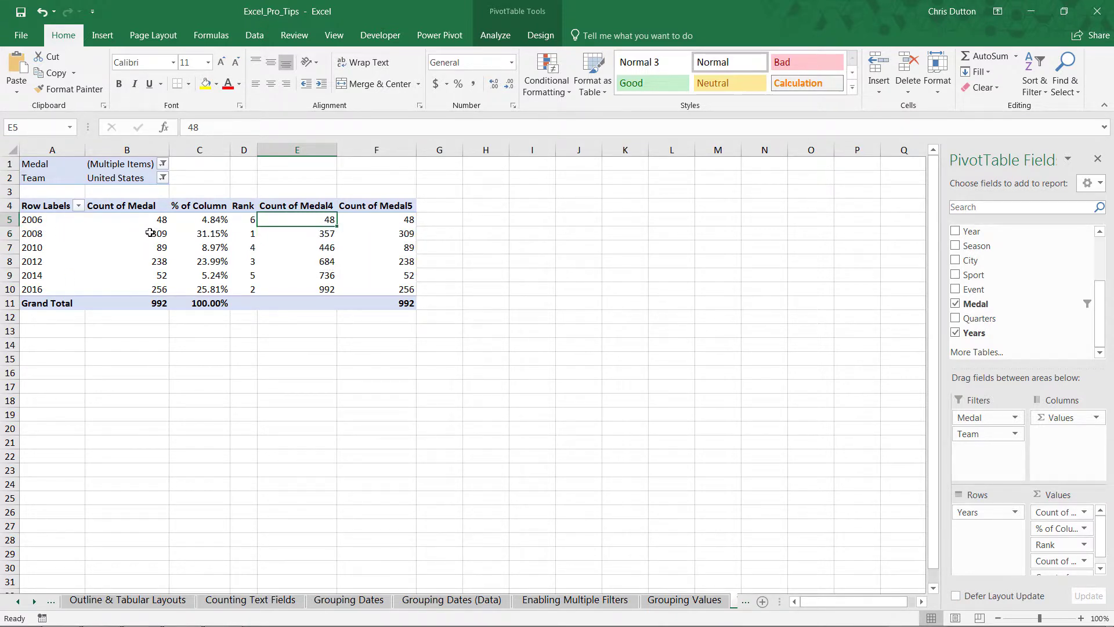
left_click(122, 233)
left_click(310, 232)
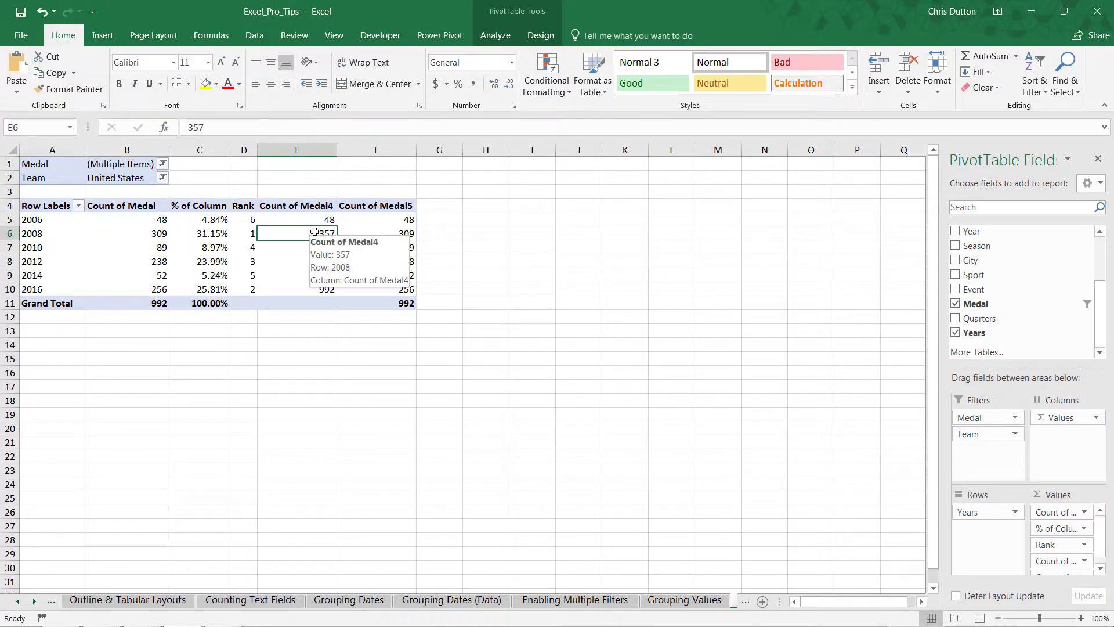
left_click(162, 247)
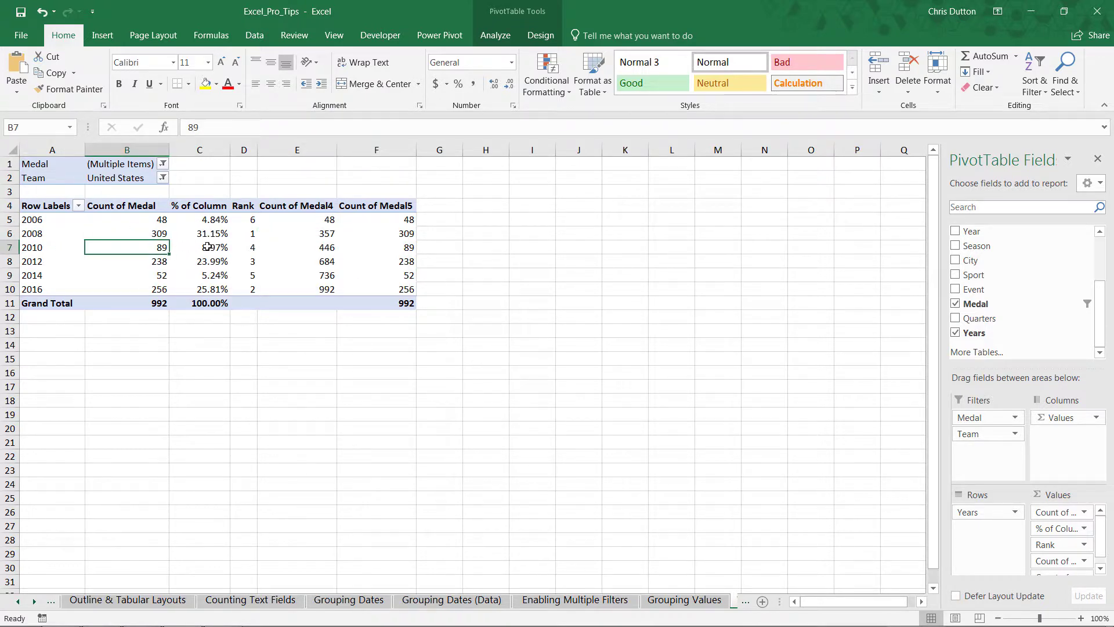
left_click(325, 247)
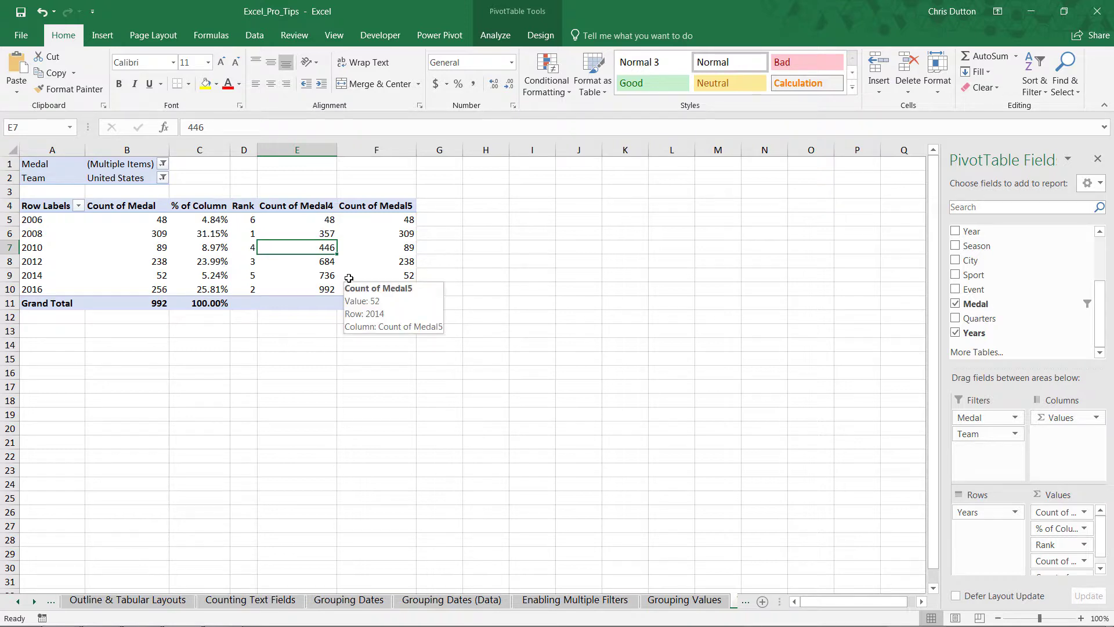
Step: Replace the Count of Medal4 heading with 'Running Total'
left_click(264, 208)
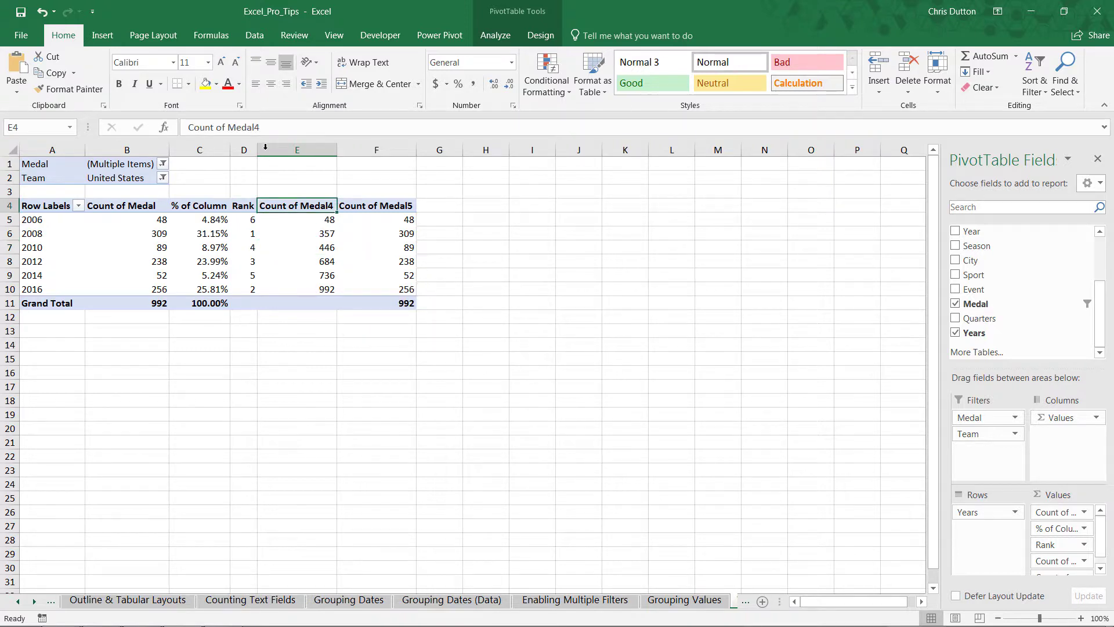
left_click_drag(285, 127, 197, 124)
type("Runn")
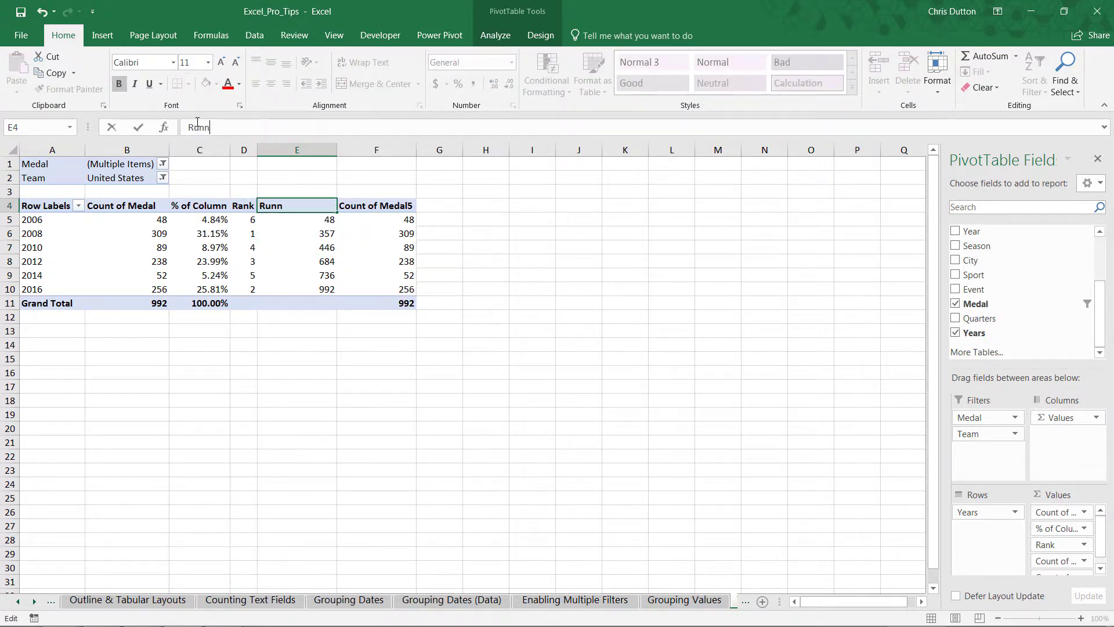
type("ing Total")
key("Return")
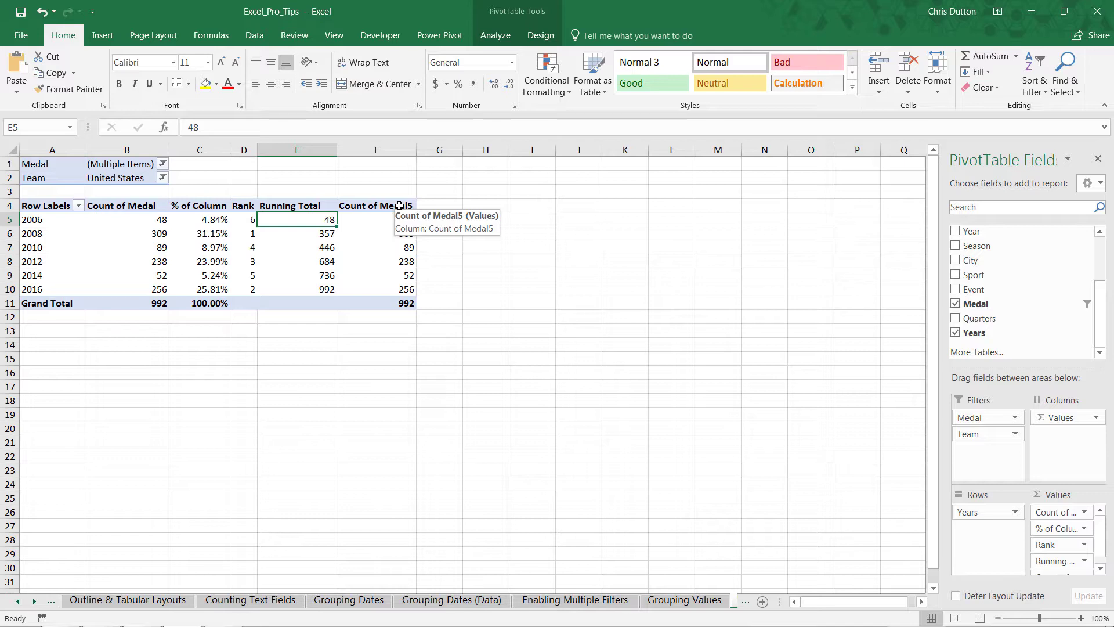
Step: Show Count of Medal5 as Difference From, base field Years, base item (previous)
right_click(392, 235)
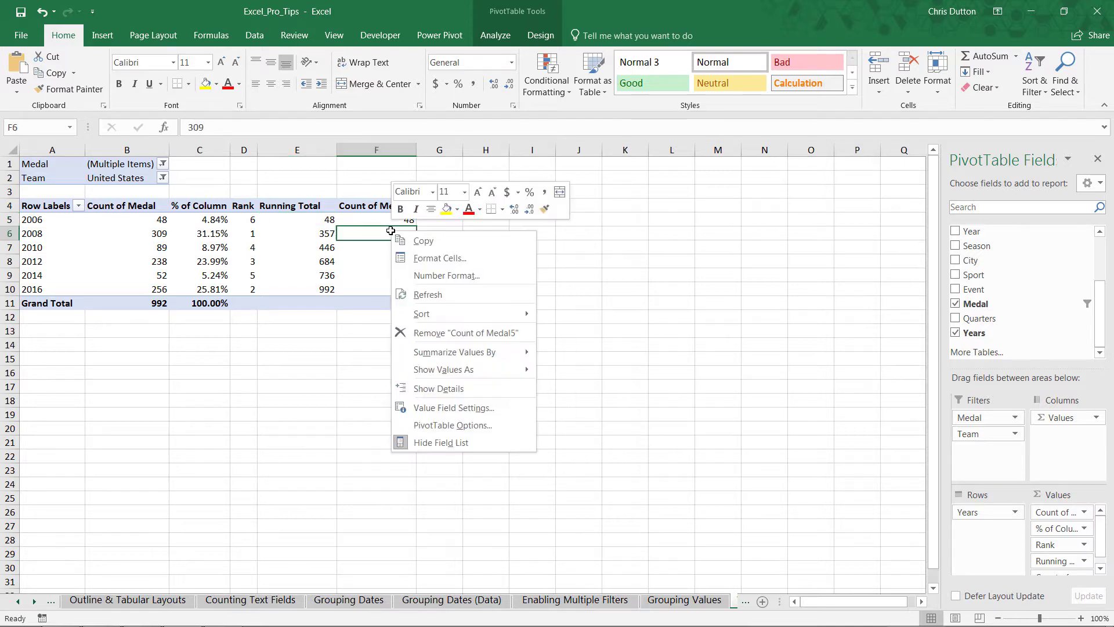
mouse_move(475, 370)
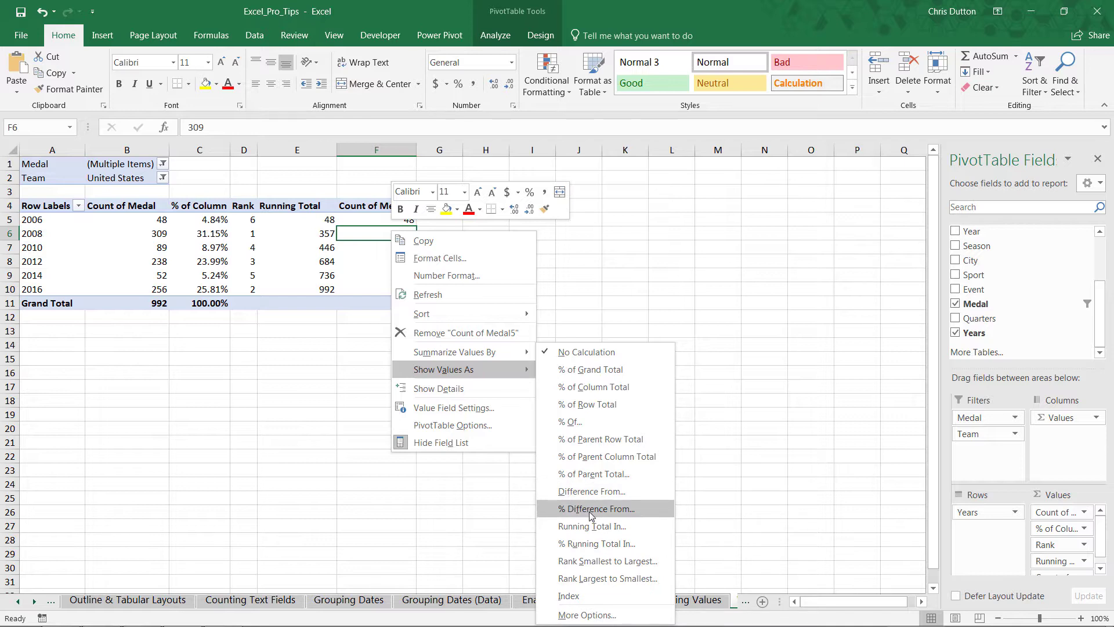
left_click(633, 498)
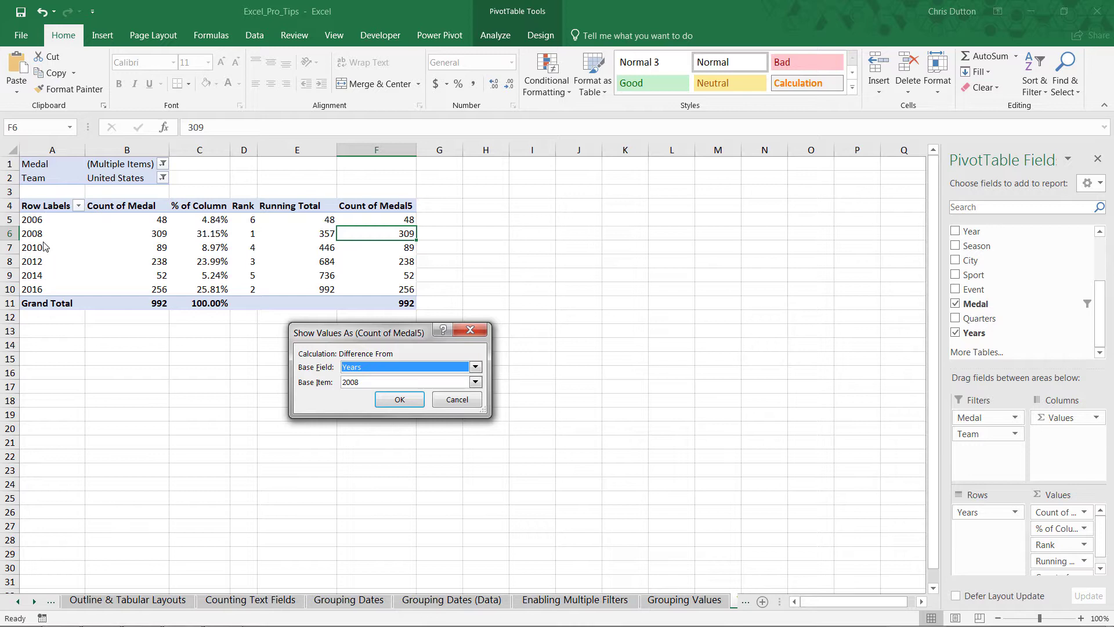
left_click(475, 382)
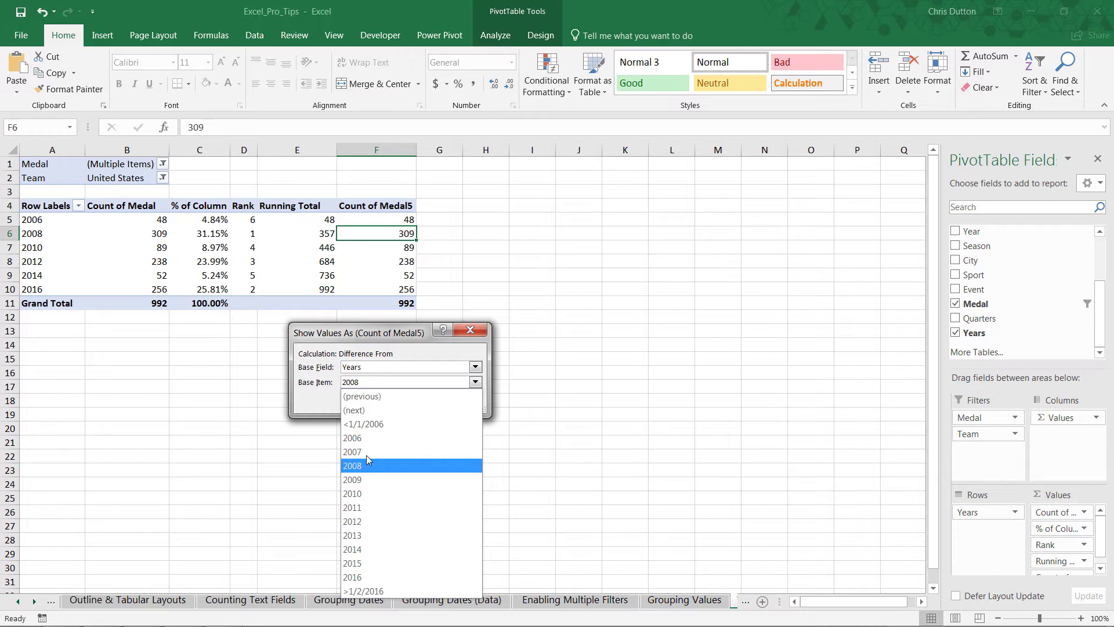
left_click(360, 400)
left_click(399, 398)
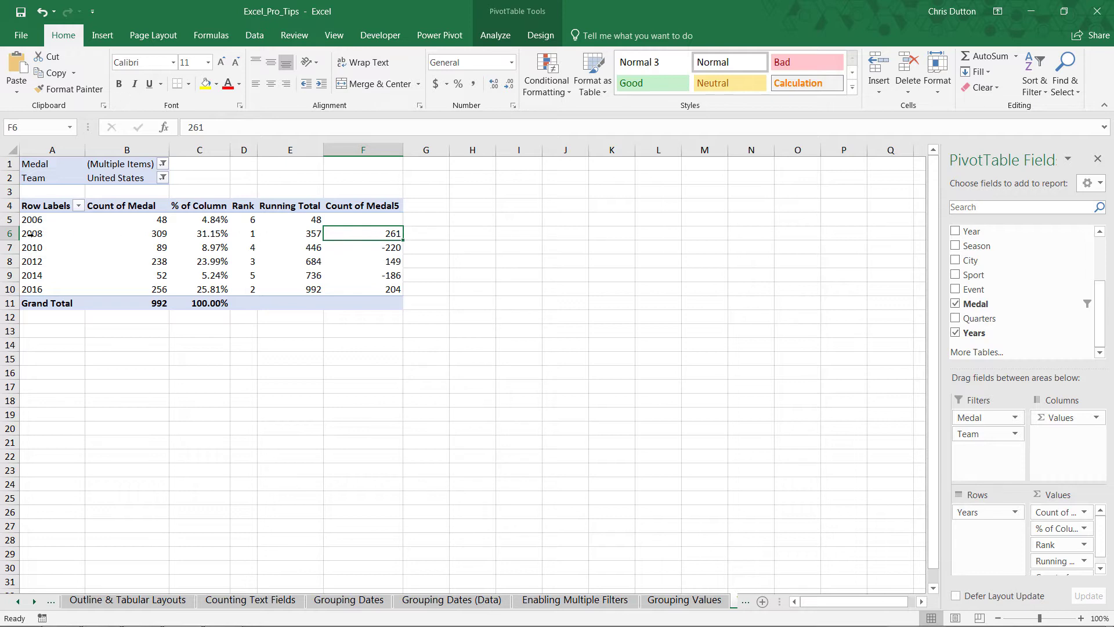
mouse_move(374, 234)
left_click(157, 221)
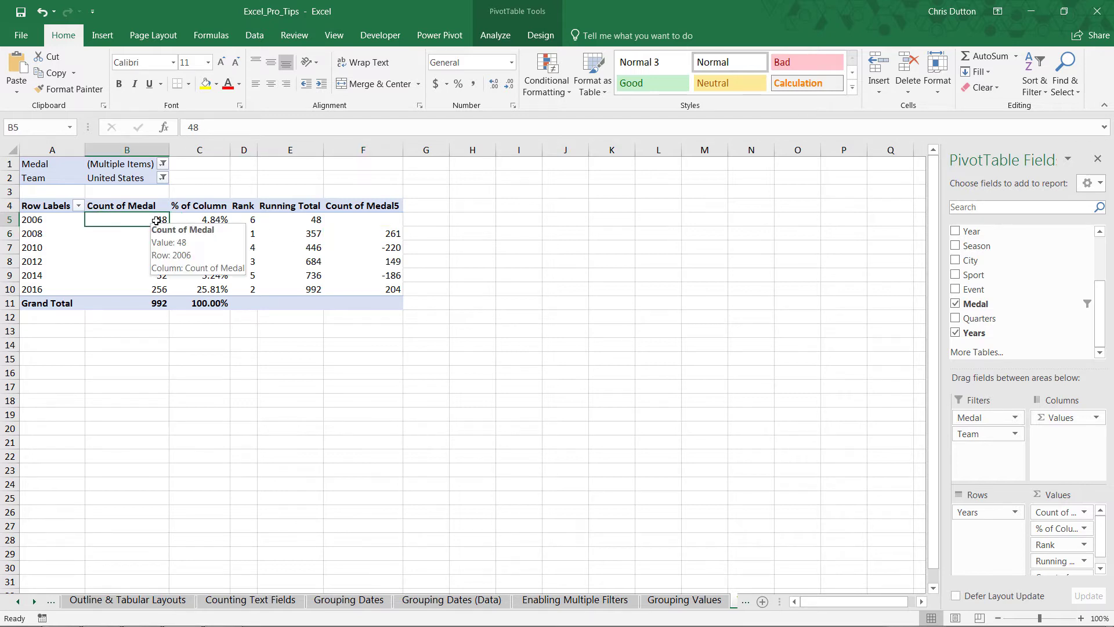
left_click(48, 248)
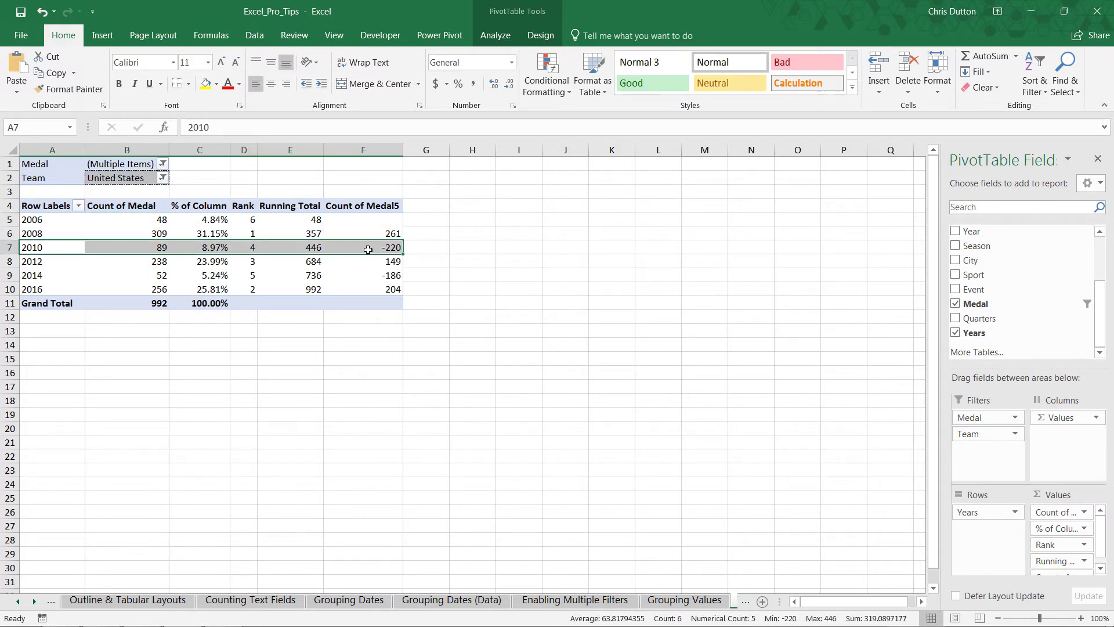
left_click(388, 249)
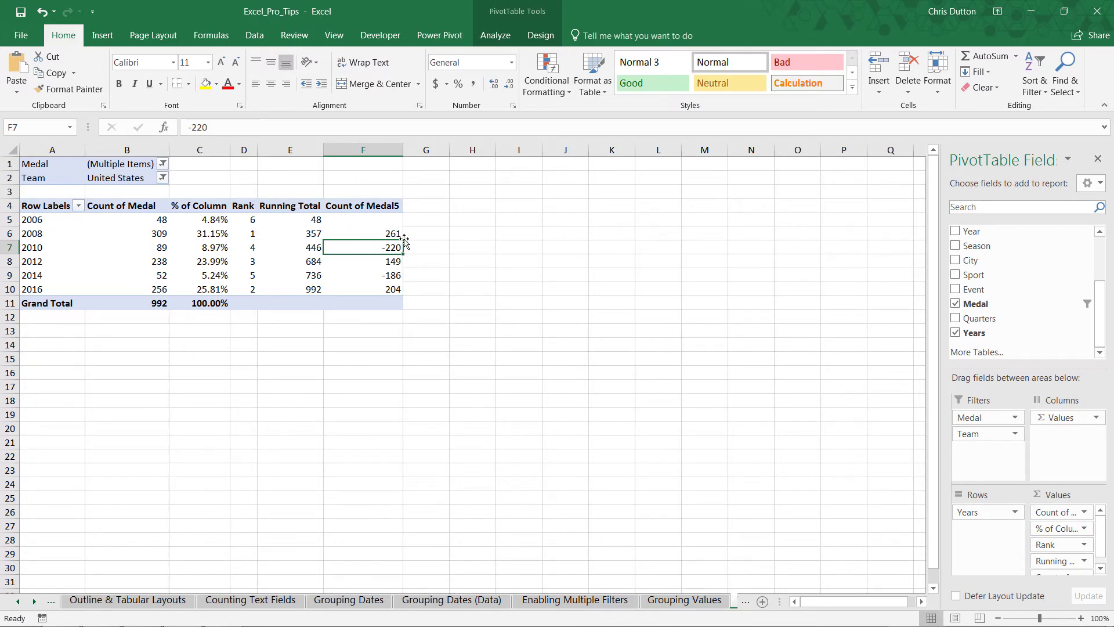
mouse_move(395, 263)
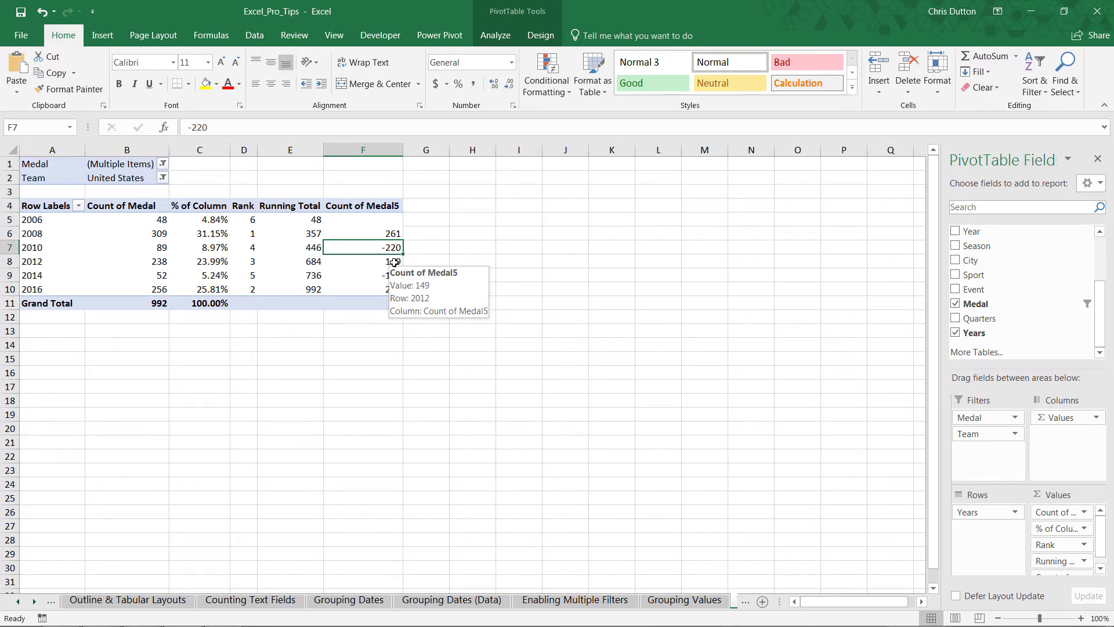
Step: Replace the Count of Medal5 heading with 'Difference From'
left_click(363, 206)
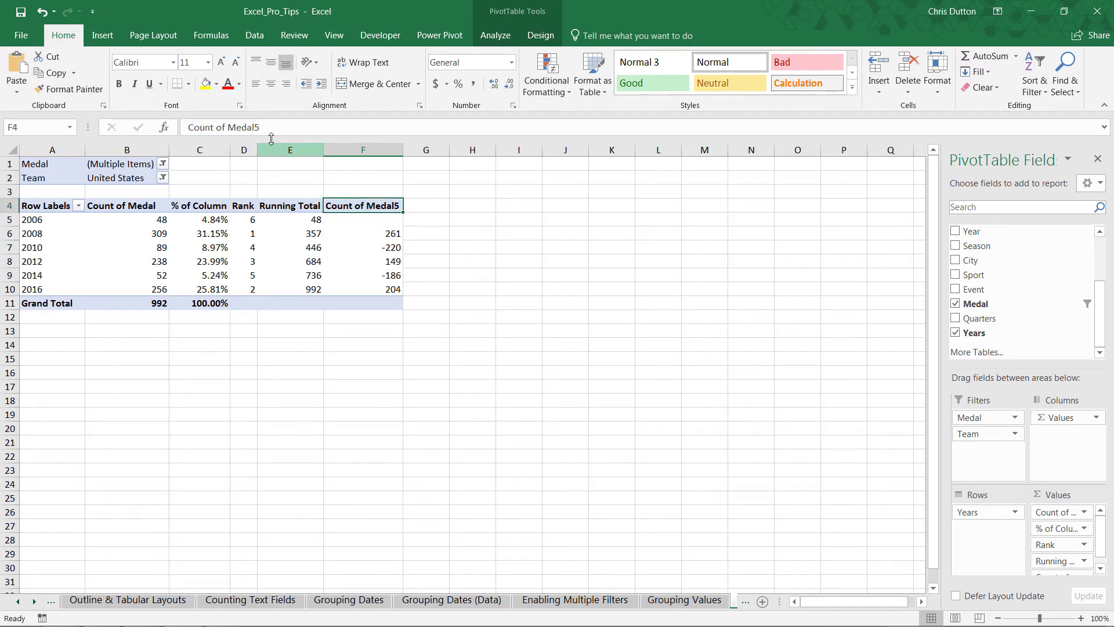
triple_click(336, 130)
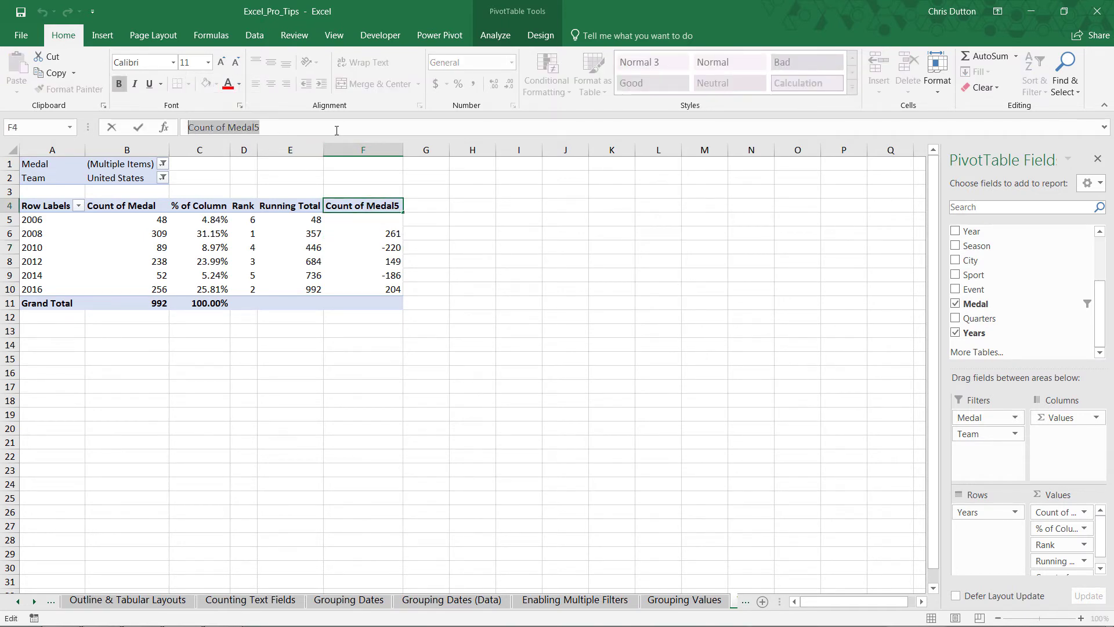
type("Difference F")
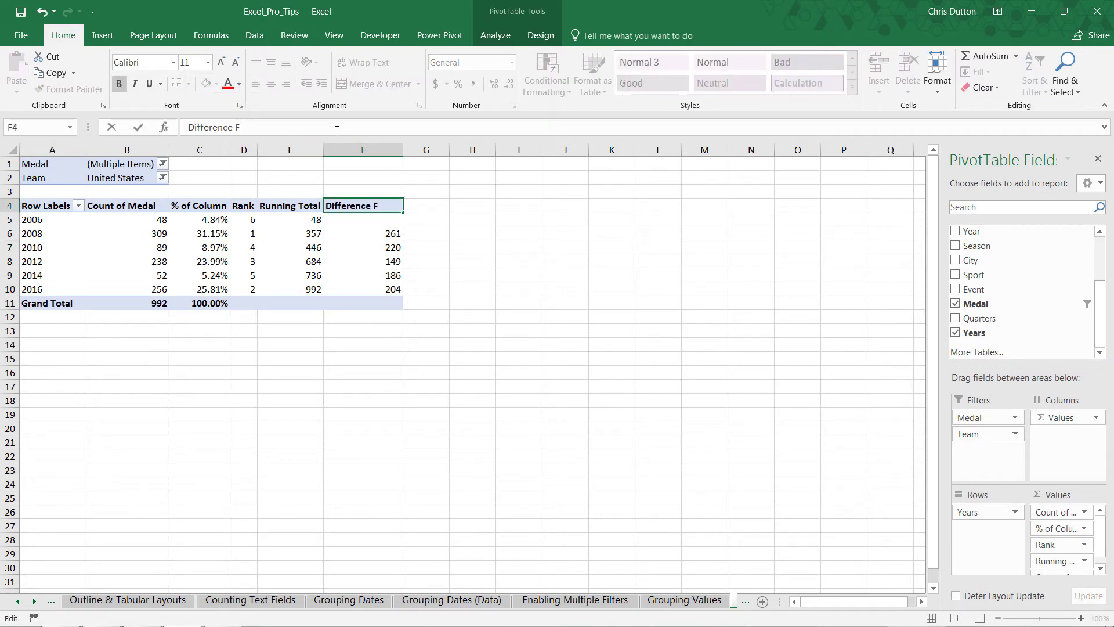
type("rom")
key("Return")
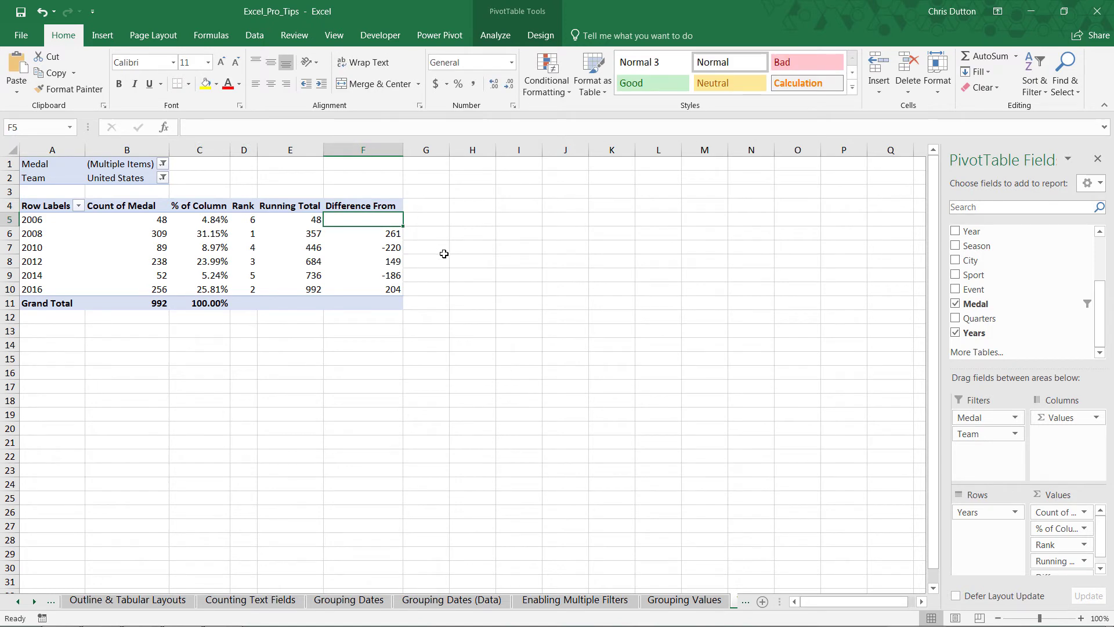